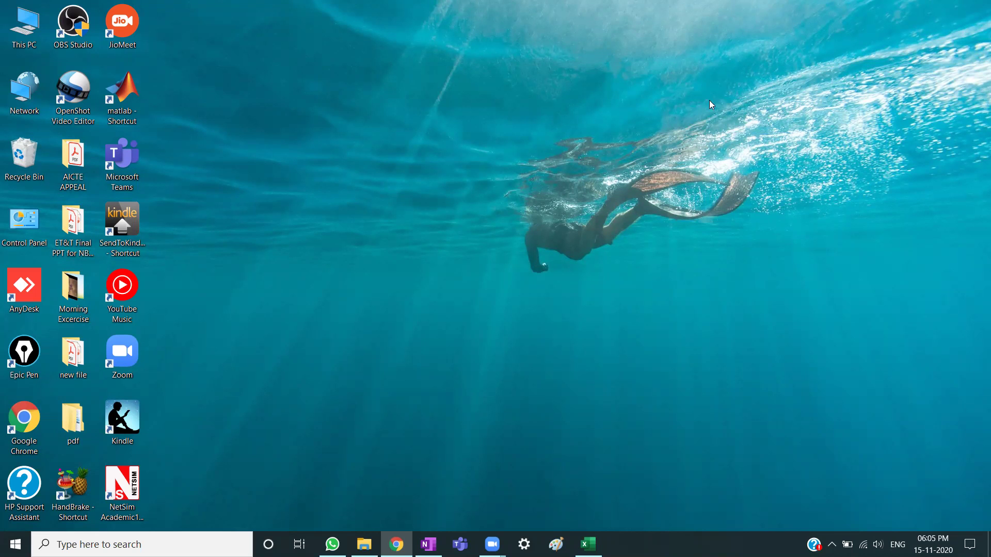
Bring the Gmail inbox back and launch Google Drive from the Google apps grid.
left_click(396, 543)
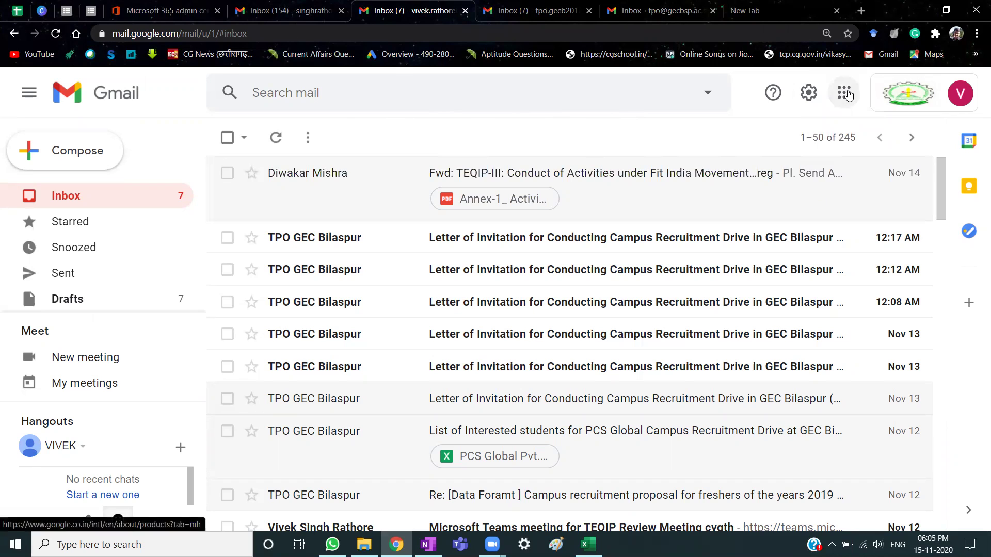
left_click(847, 94)
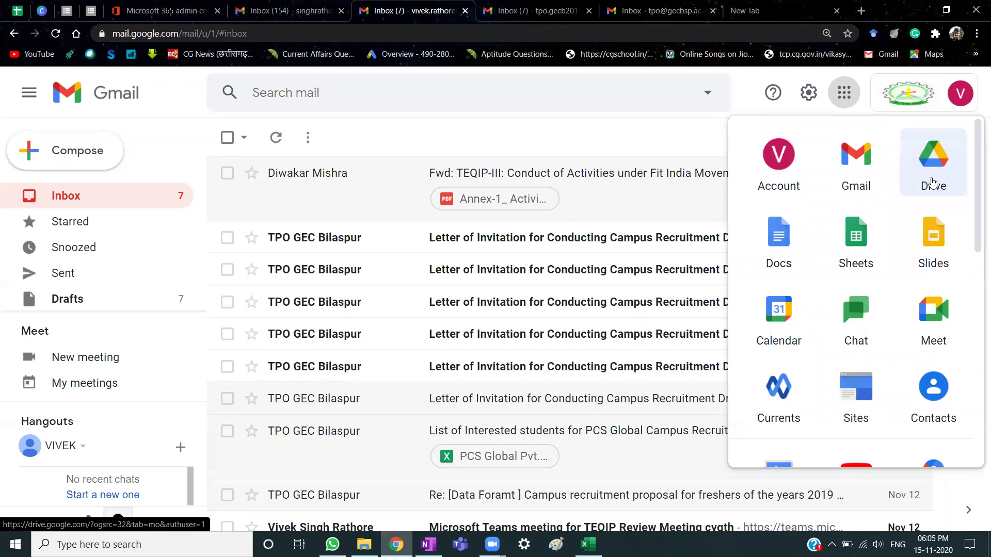
left_click(929, 158)
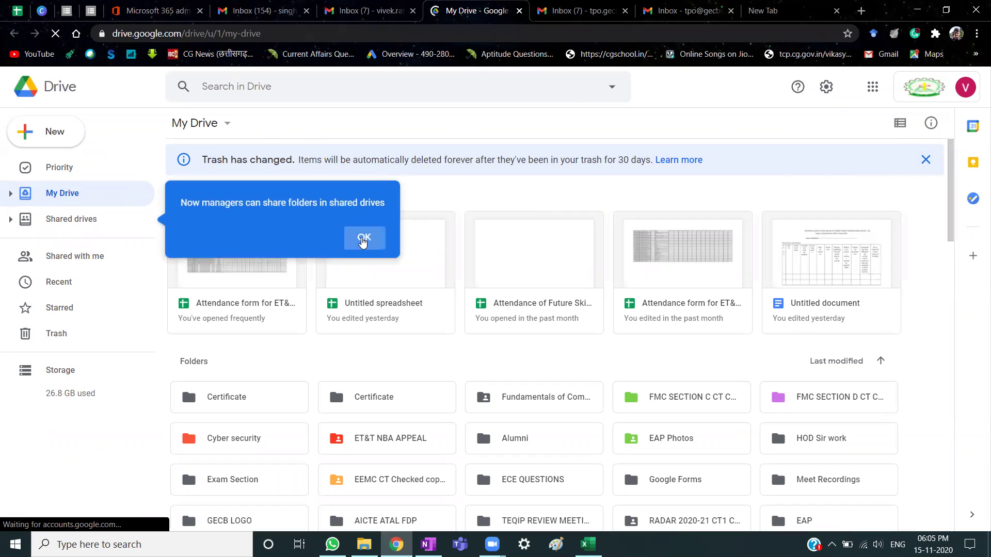
Dismiss the shared drives tip and start a new blank Google Slides presentation from the New menu.
left_click(363, 241)
left_click(50, 135)
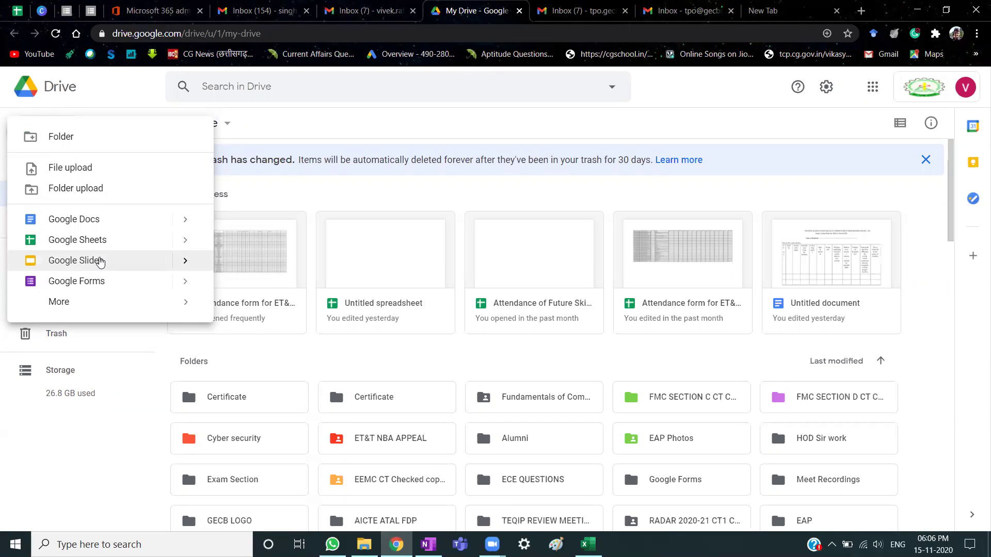
left_click(100, 262)
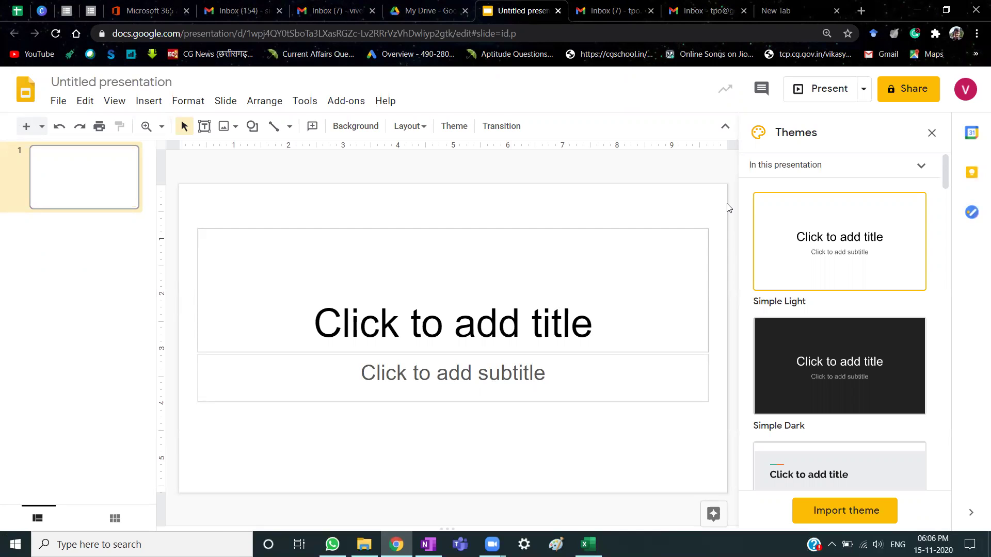
Close the Themes panel and open 'certificate for pursuit of excellence' from the Certificate folder in Drive.
left_click(932, 134)
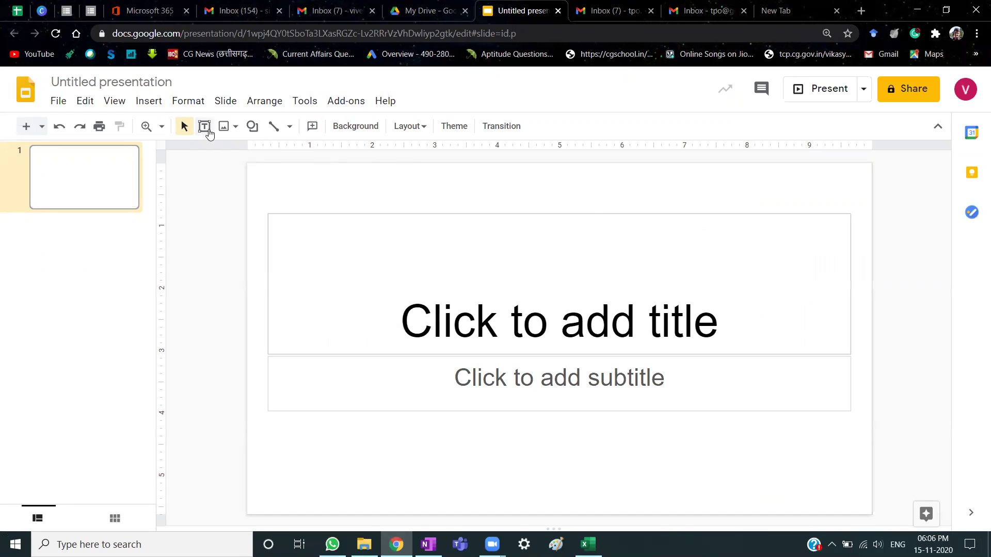
left_click(54, 102)
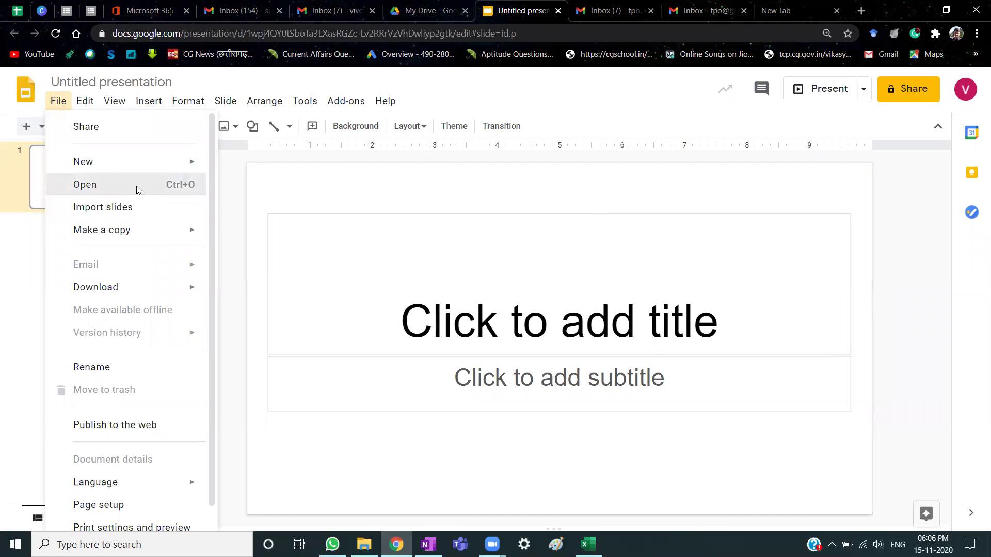
left_click(137, 191)
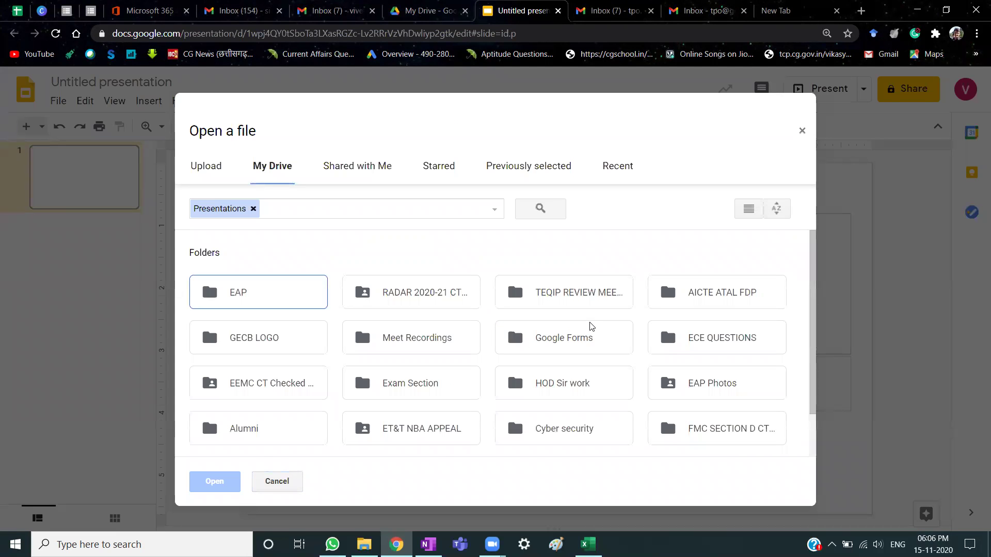
scroll(593, 340, "down", 2)
left_click(562, 425)
double_click(562, 424)
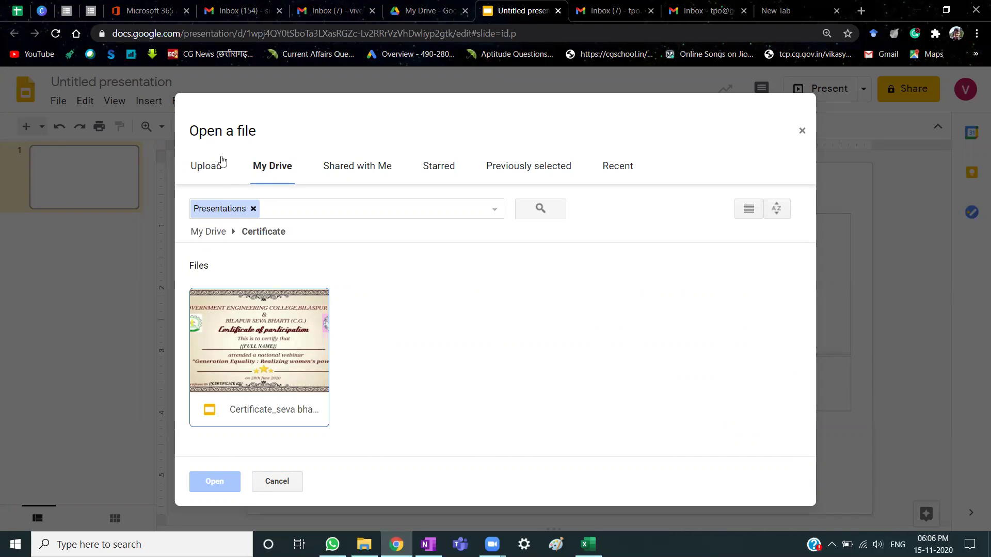
left_click(268, 172)
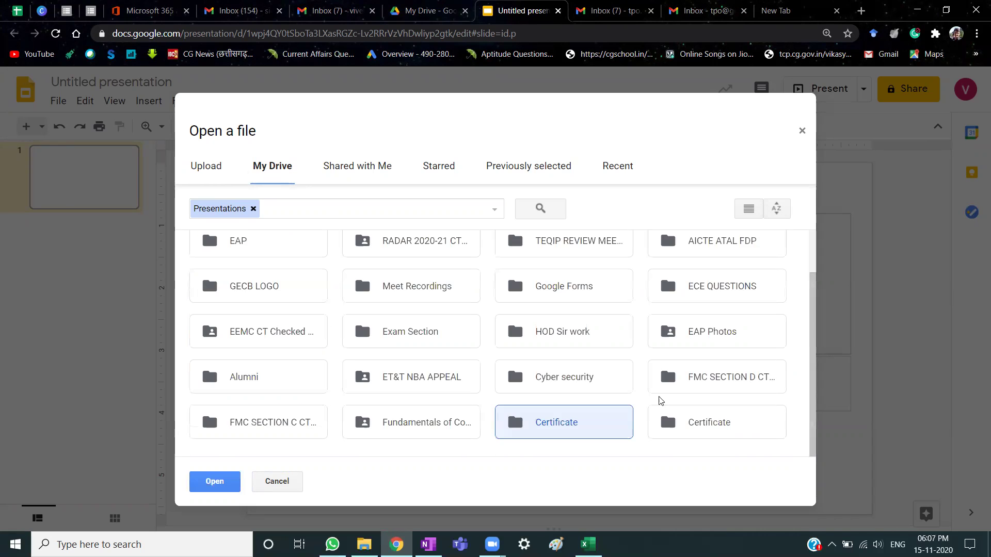
double_click(723, 426)
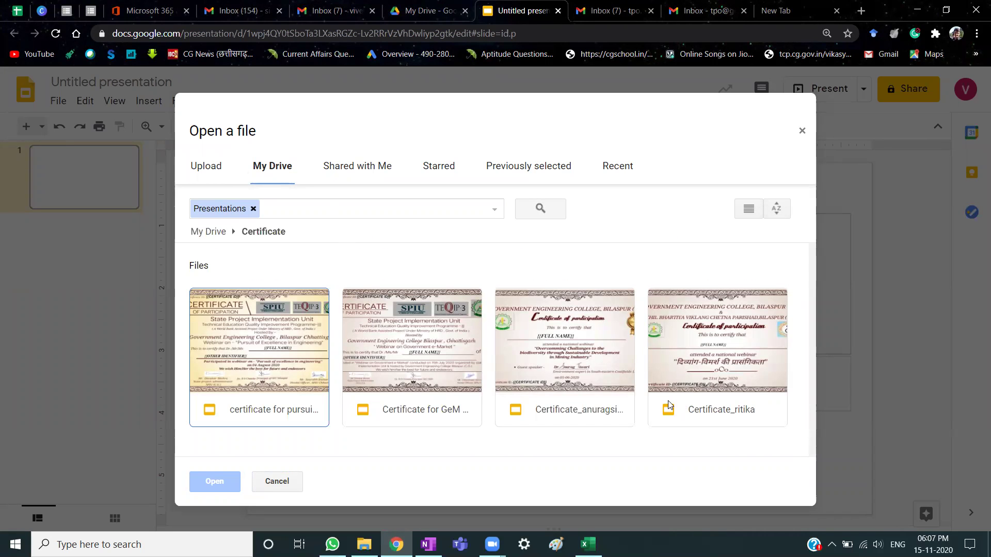
left_click(269, 341)
double_click(270, 342)
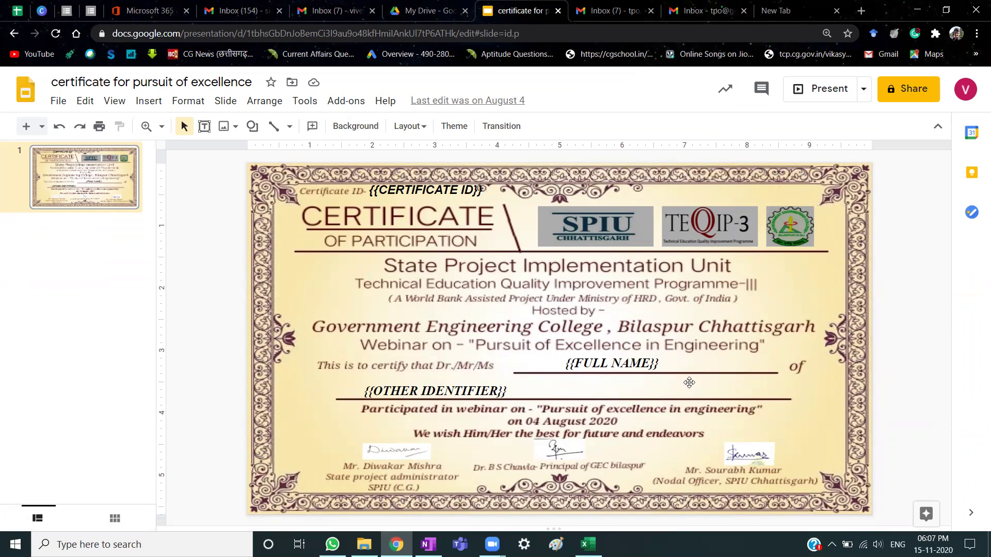
Shift the {{FULL NAME}} placeholder slightly left and inspect the {{OTHER IDENTIFIER}} box.
left_click(651, 363)
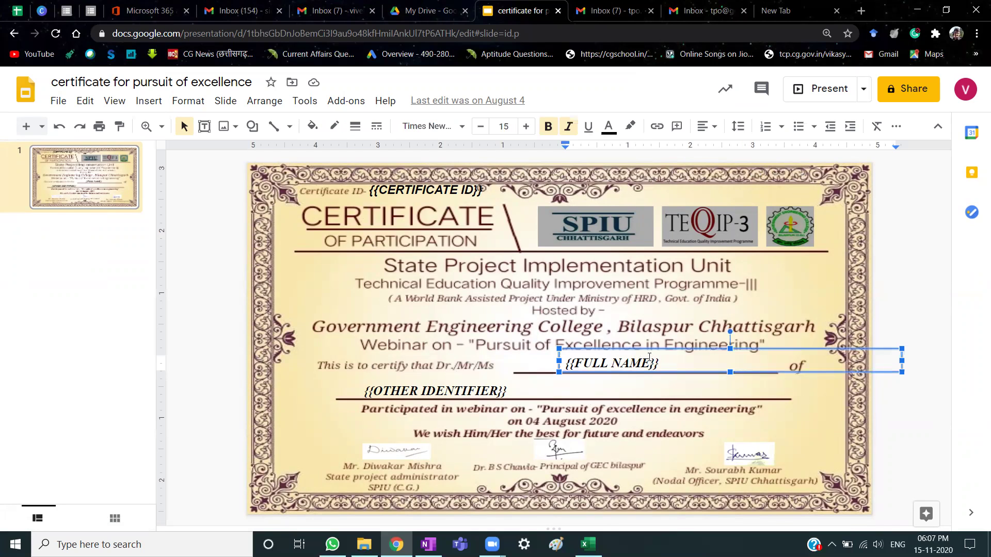
mouse_move(679, 347)
left_mouse_down()
mouse_move(664, 292)
mouse_move(659, 350)
left_mouse_up()
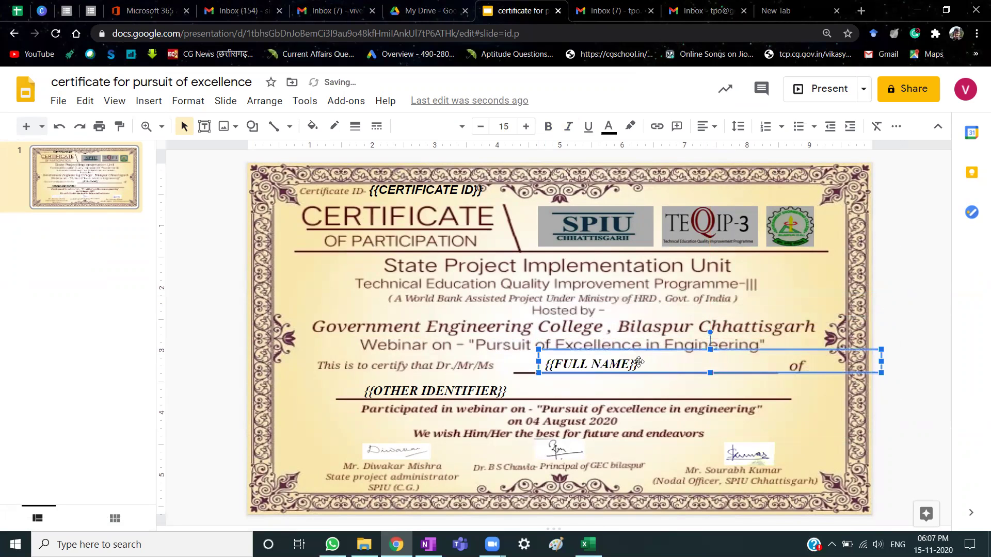
left_click(484, 393)
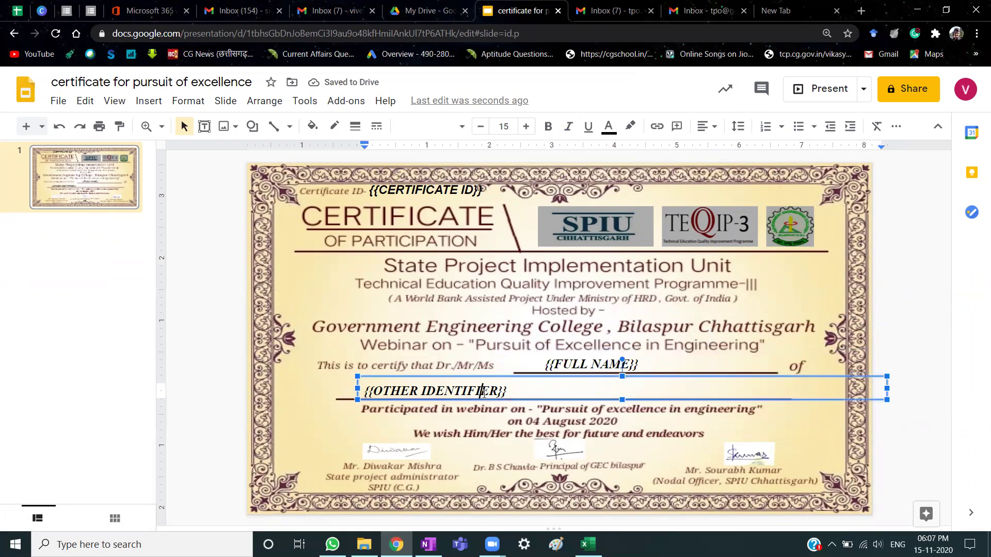
left_click(555, 377)
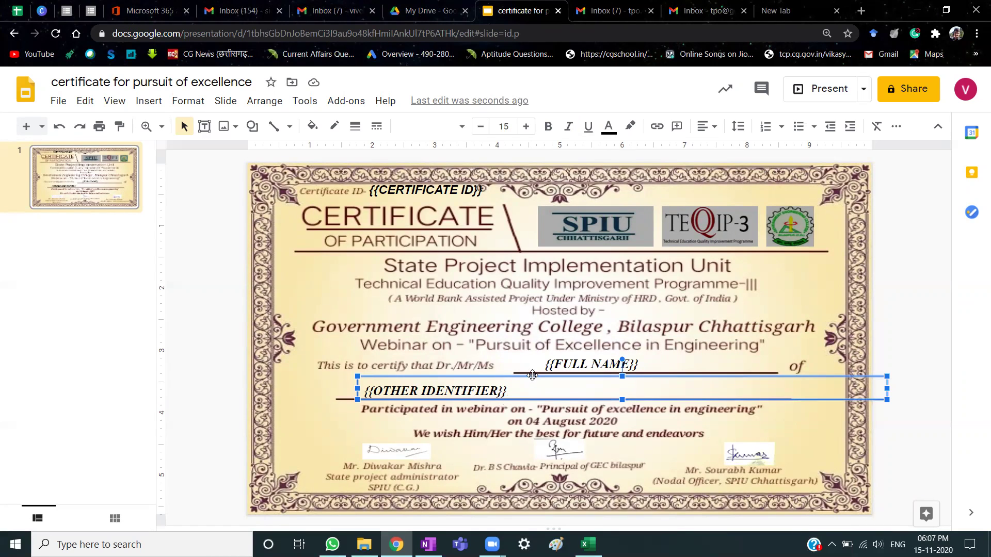
Inspect the background image and the {{CERTIFICATE ID}} placeholder, then return to Google Drive.
left_click(320, 387)
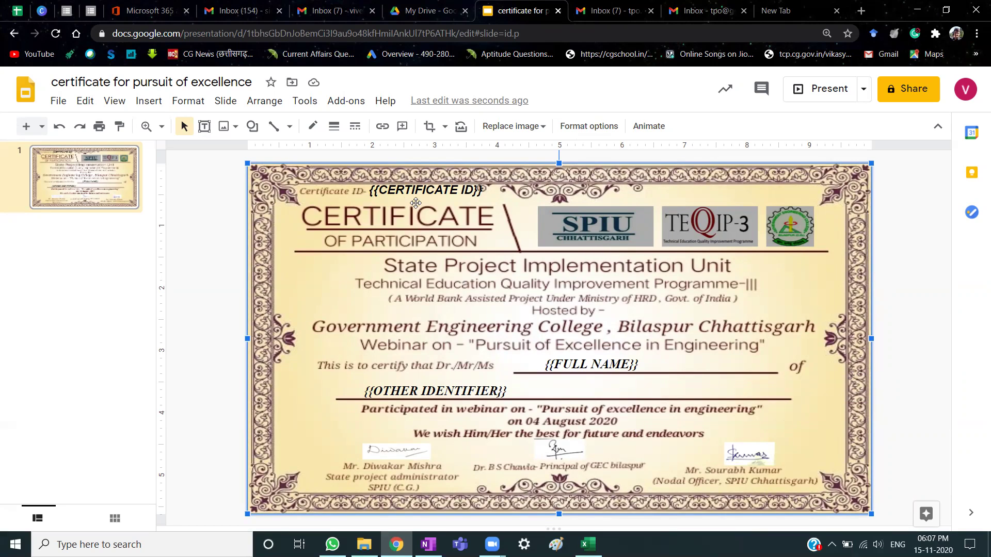
left_click(429, 192)
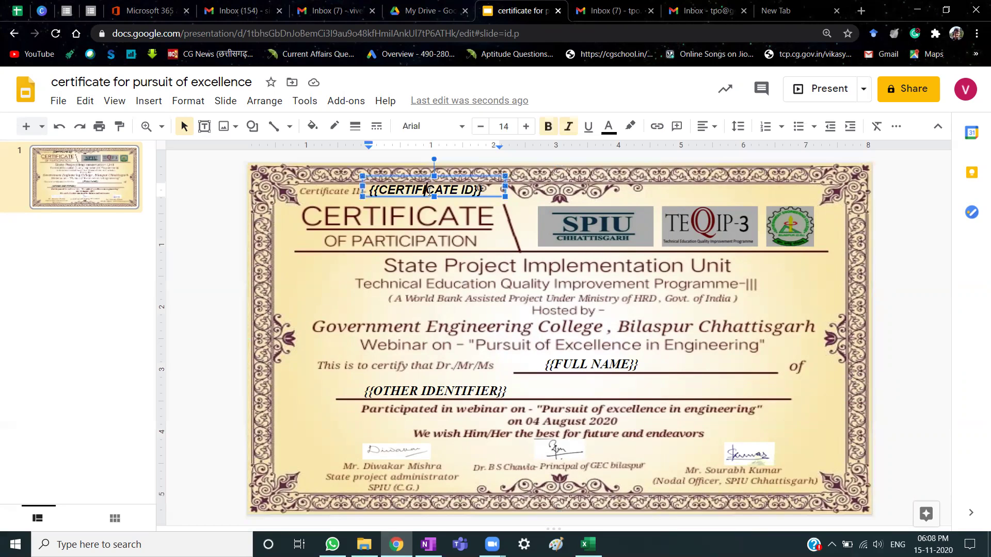
left_click(491, 199)
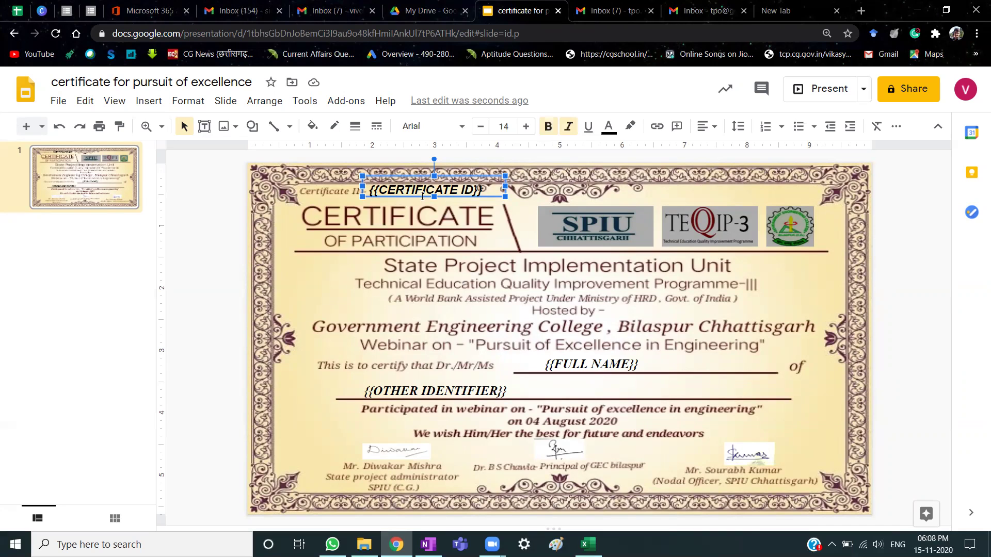
left_click(225, 337)
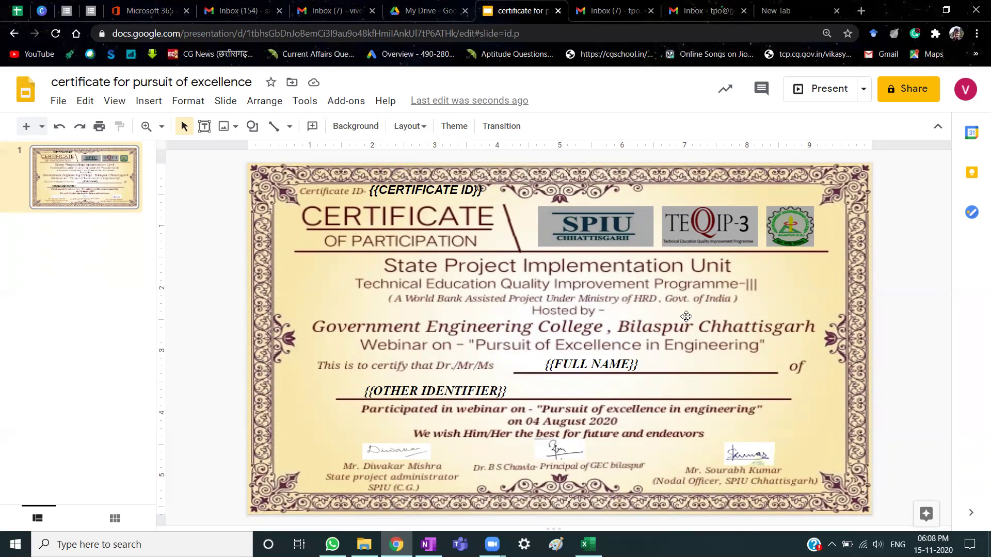
left_click(415, 6)
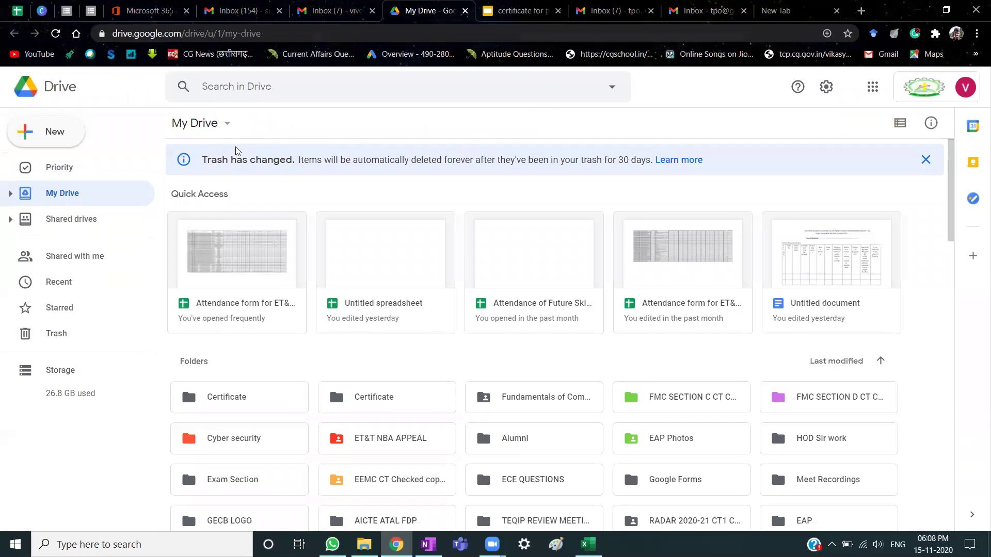
Create a blank Google Form from Drive's New menu.
left_click(44, 135)
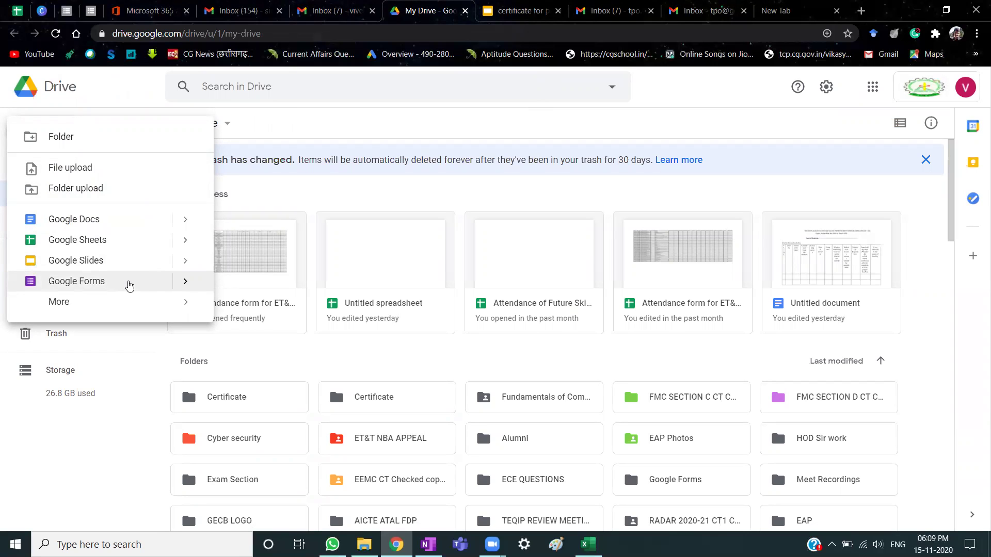
left_click(127, 285)
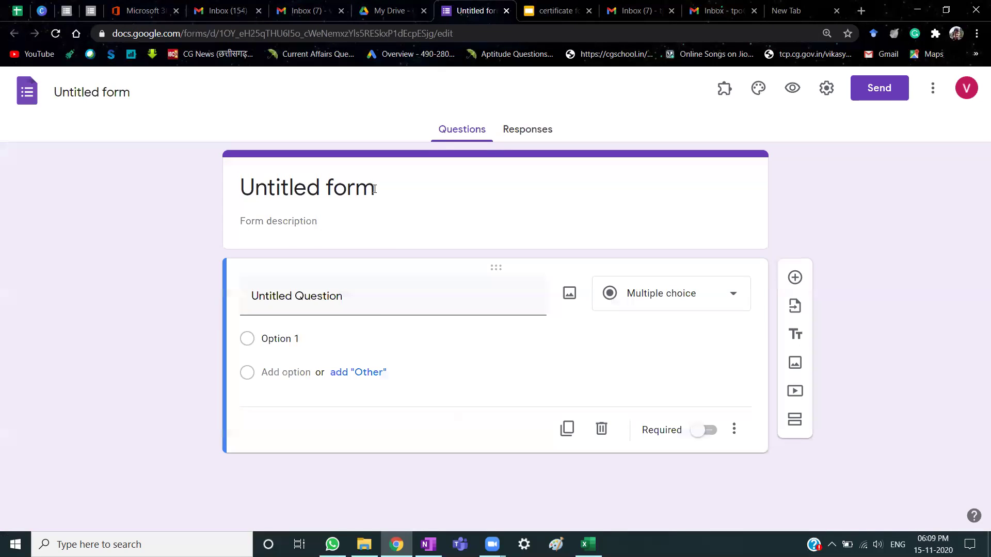
Select the Untitled form's title, then go back to the My Drive tab.
left_click(375, 189)
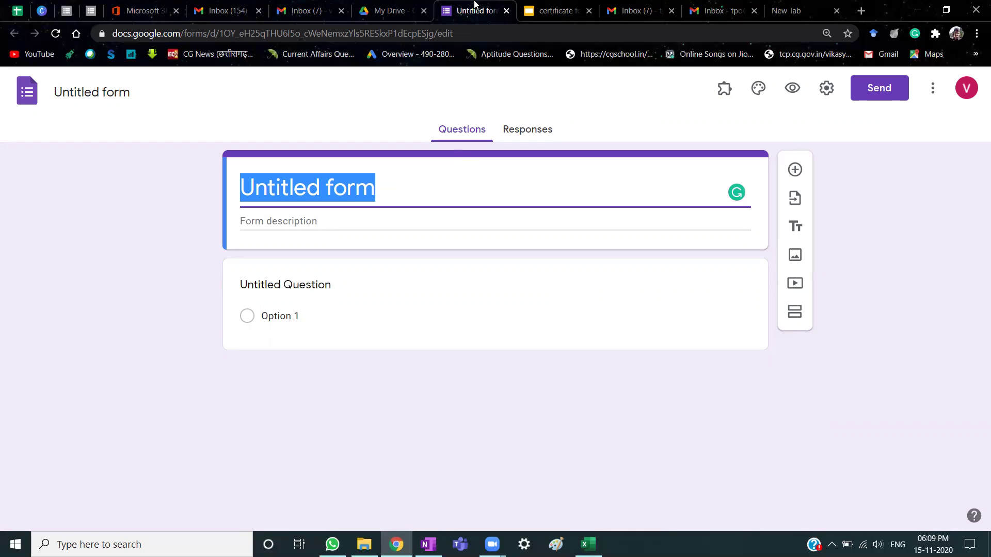
left_click(386, 14)
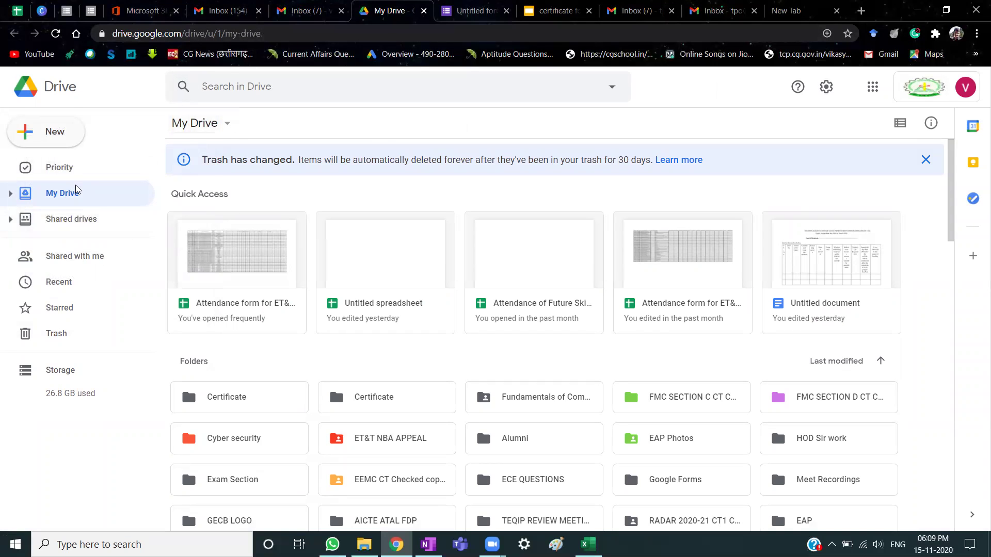
Open the Certificate folder and launch the Pursuit of Excellence E-Certificate form from it.
left_click(66, 132)
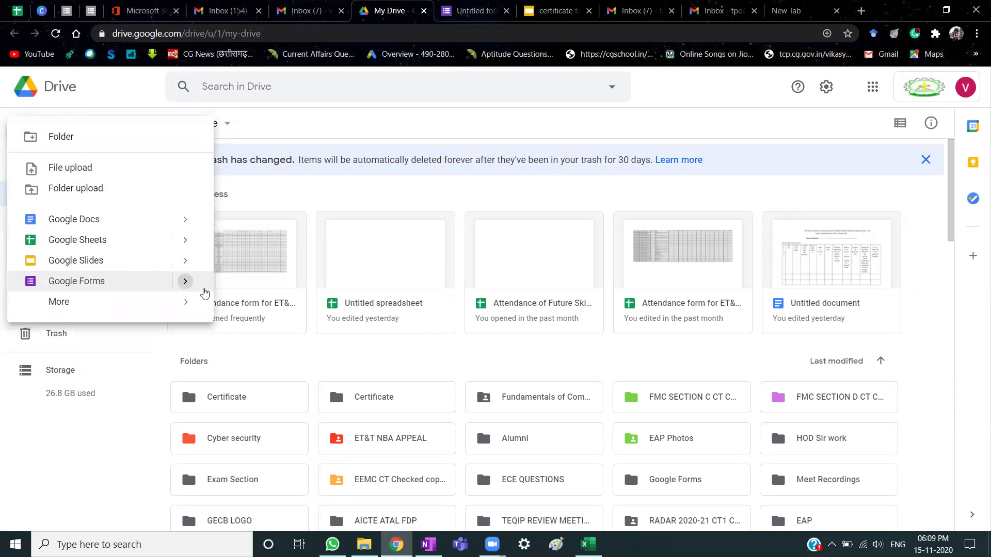
mouse_move(186, 282)
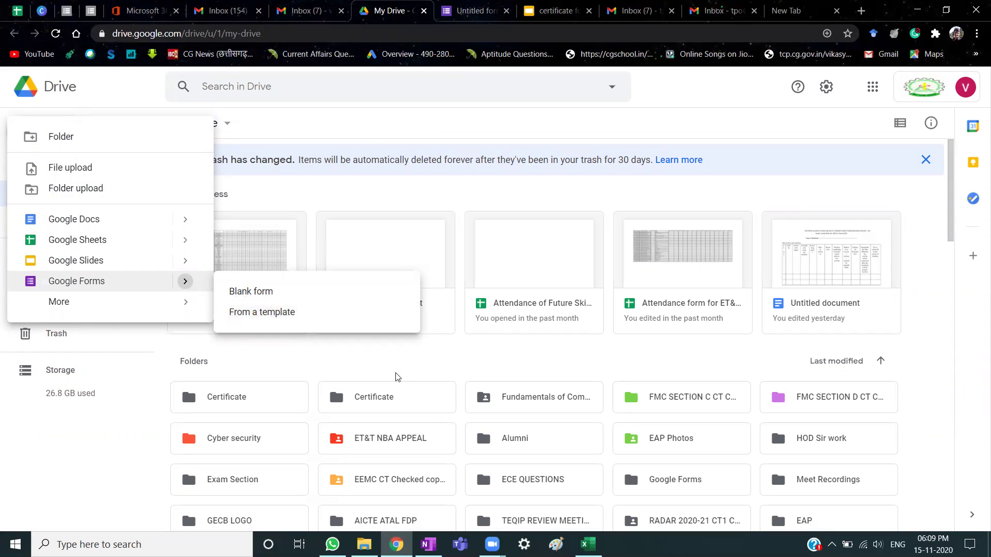
left_click(254, 396)
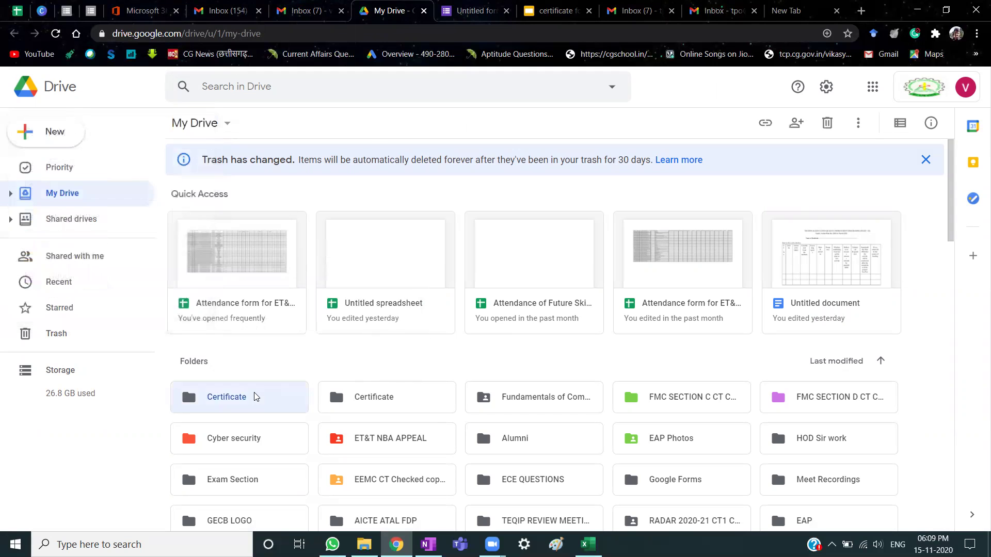
double_click(254, 396)
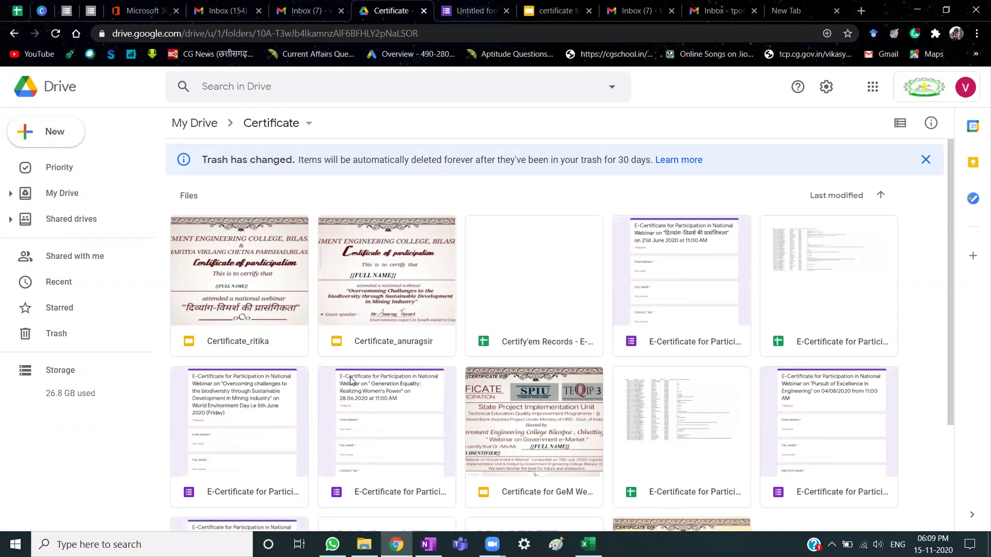
scroll(447, 397, "down", 3)
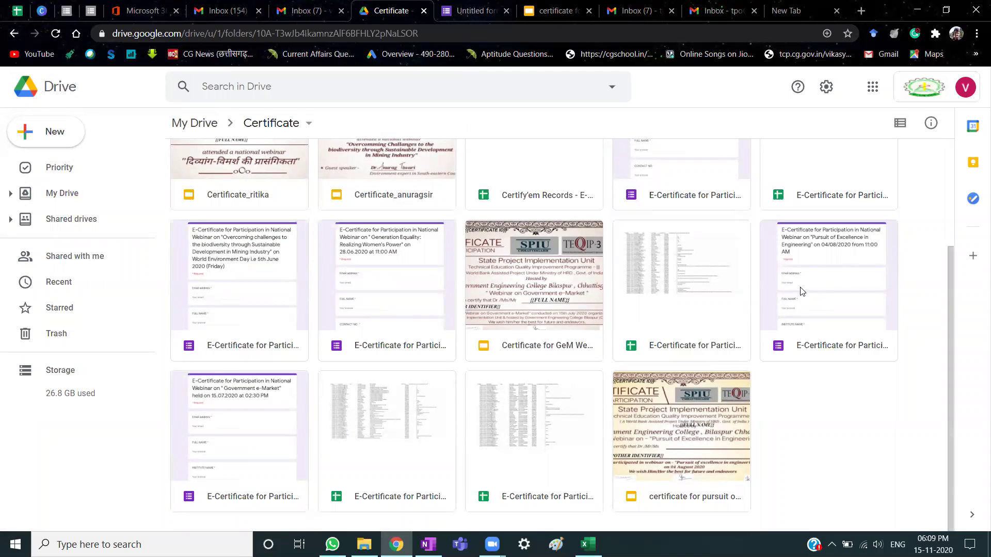
double_click(839, 277)
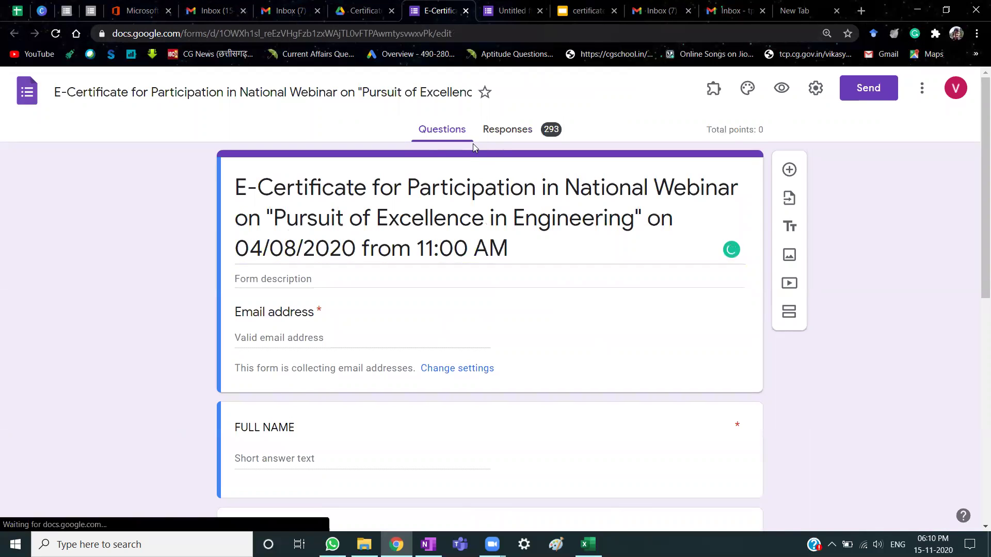
Compare the Untitled form with the E-Certificate form's title and questions.
key("ctrl+Tab")
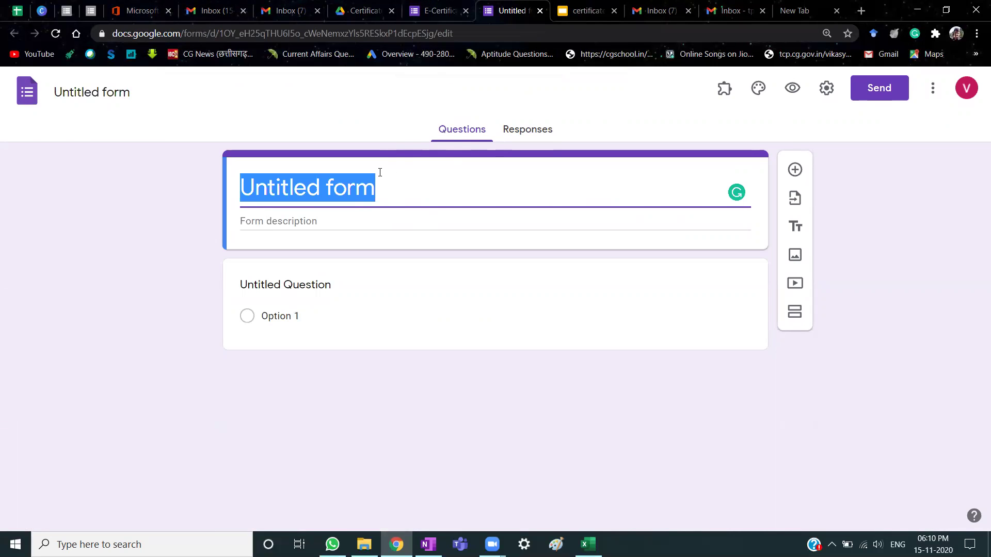
left_click(443, 7)
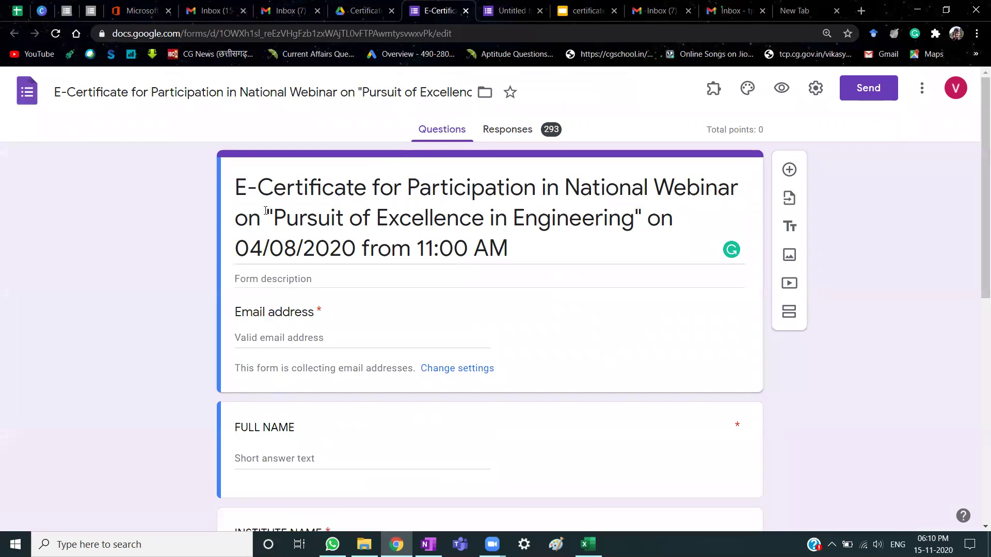
triple_click(531, 253)
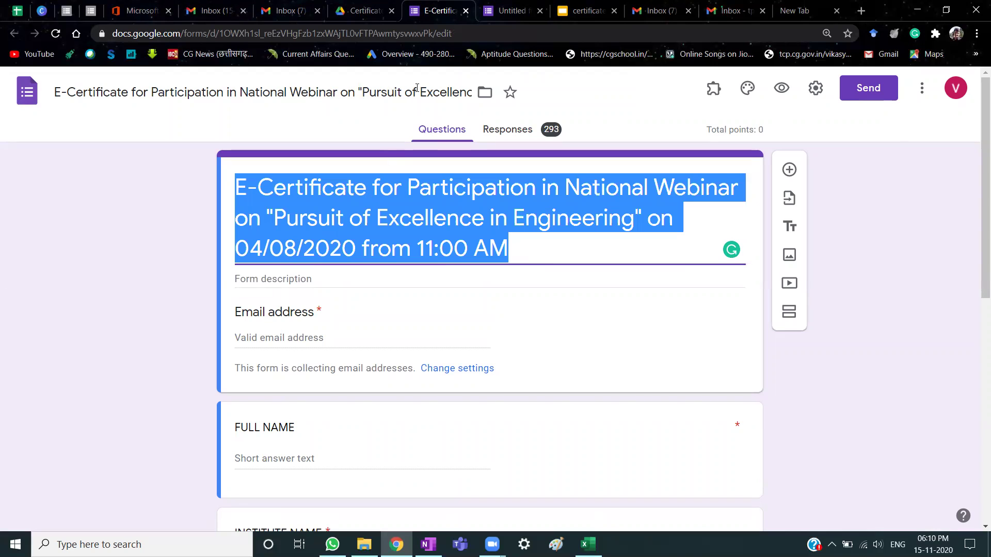
left_click(508, 10)
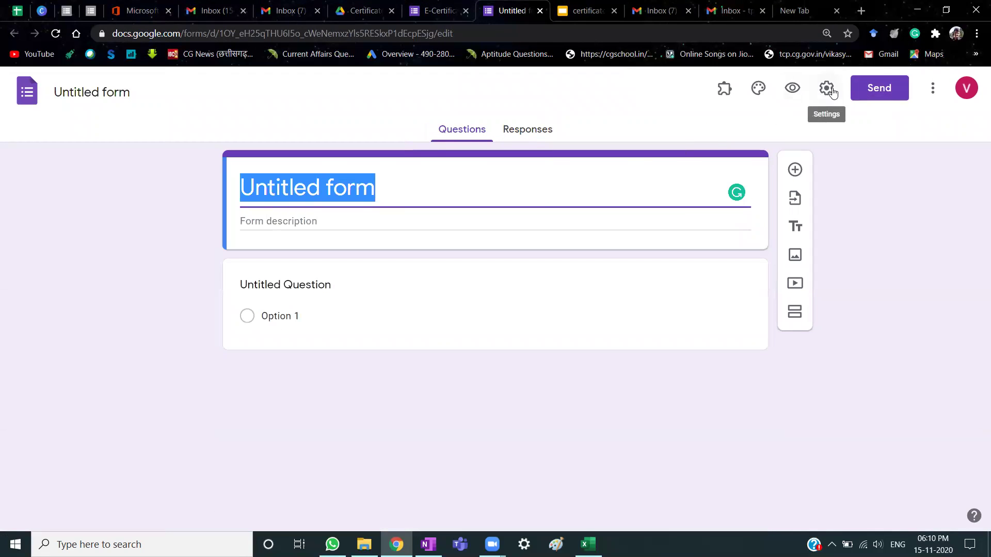
left_click(438, 10)
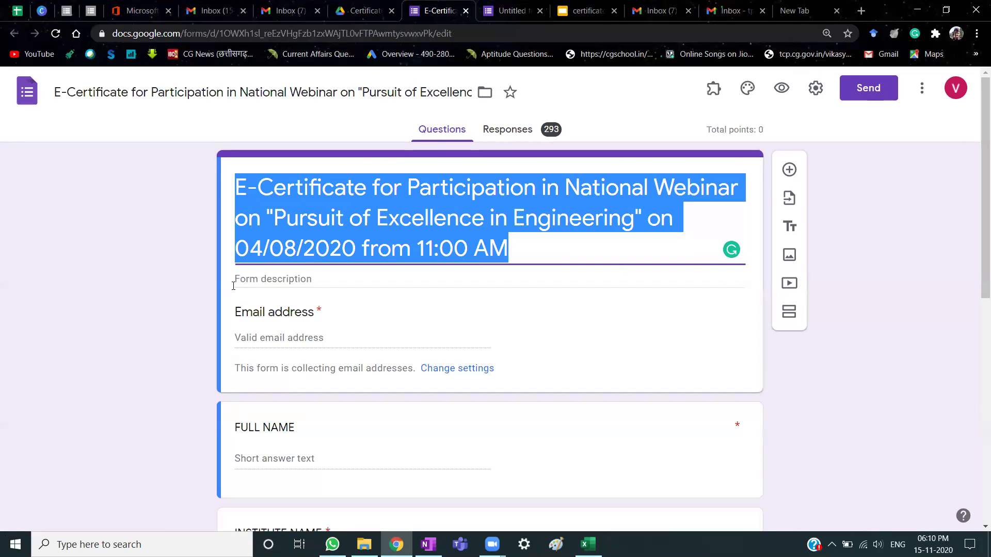
scroll(190, 344, "down", 4)
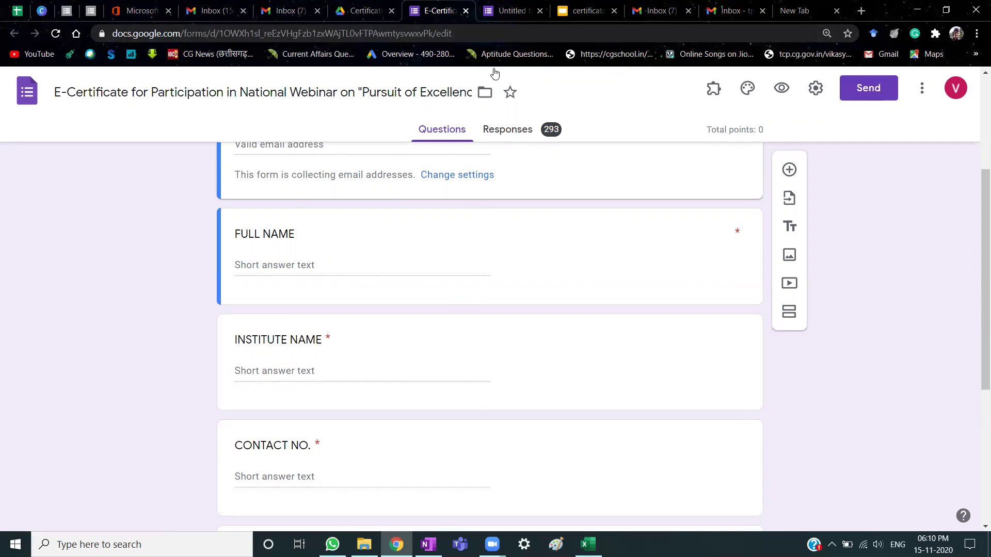
Title the Untitled form's first question 'FULL NAME', checking it against the E-Certificate form.
left_click(516, 5)
left_click(314, 282)
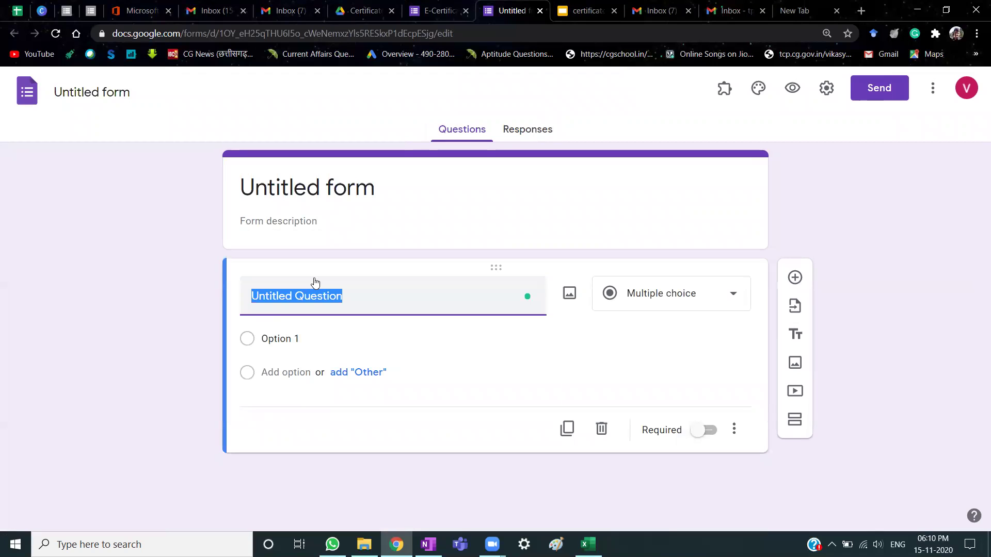
type("FULL NAME")
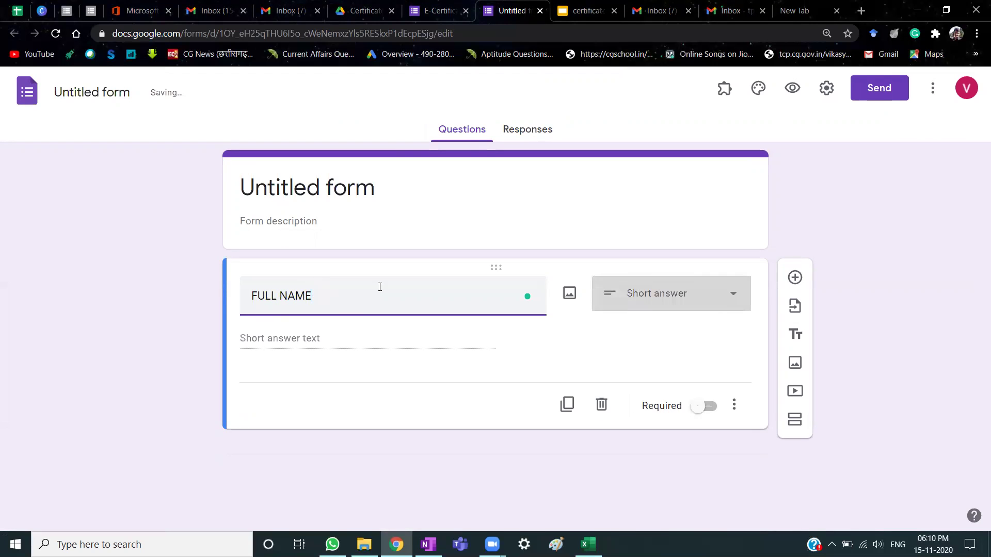
left_click(454, 11)
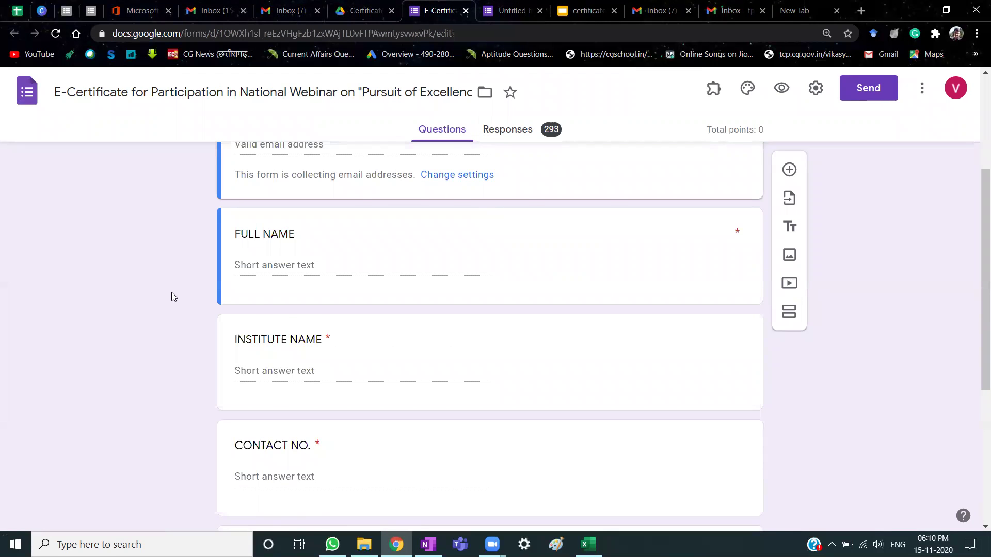
key("ctrl+a")
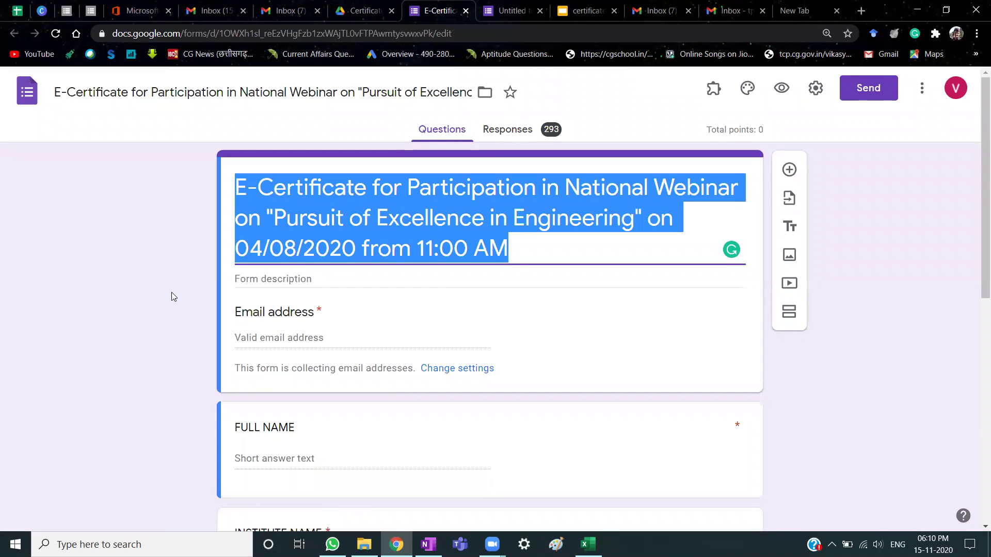
scroll(173, 292, "down", 4)
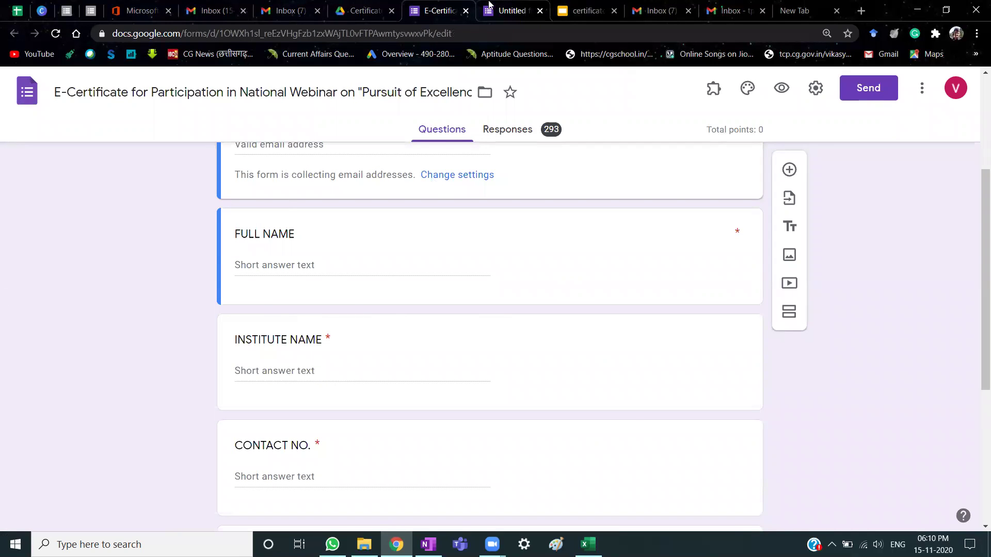
left_click(509, 11)
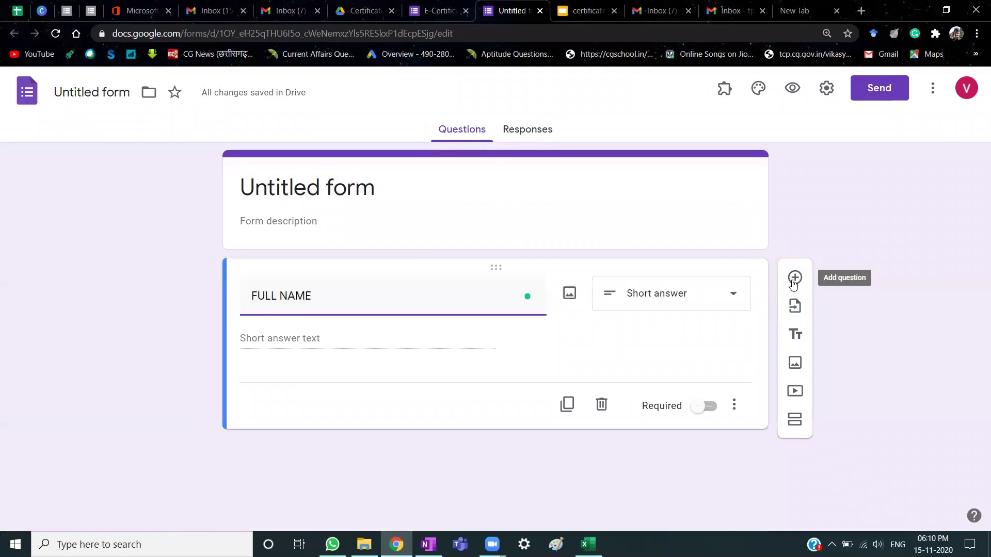
Add a second question titled 'INSTITUE NAME' below FULL NAME.
left_click(795, 279)
type("INSTU")
key("BackSpace")
type("ITUE NAME")
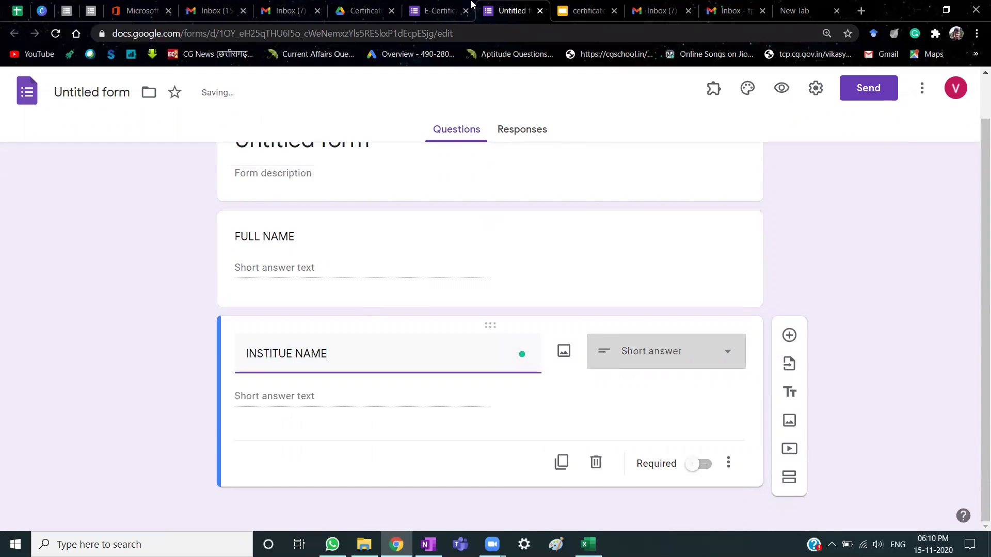
Scroll through the E-Certificate form's Email address, FULL NAME and INSTITUTE NAME questions for comparison.
left_click(471, 5)
scroll(138, 401, "down", 3)
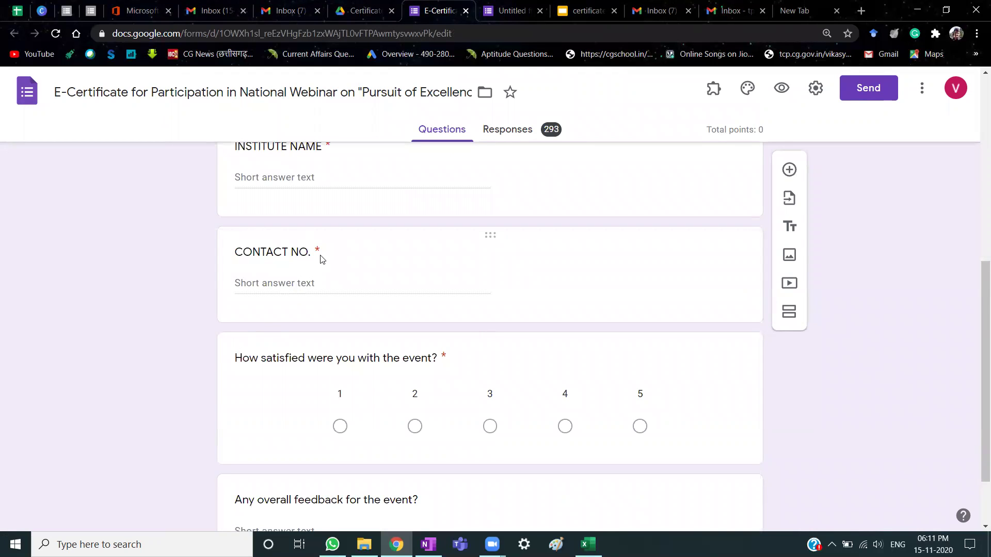
scroll(281, 279, "up", 3)
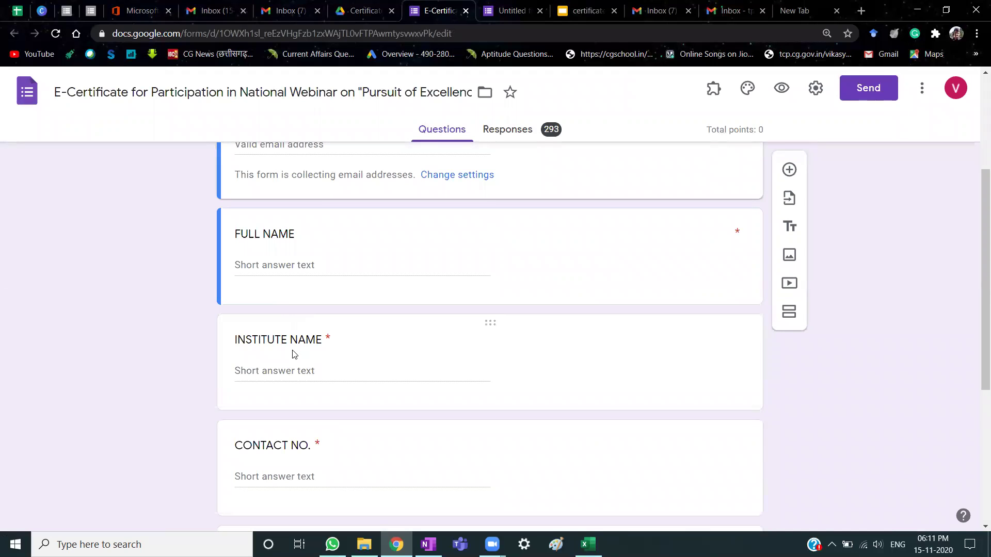
key("shift+Tab")
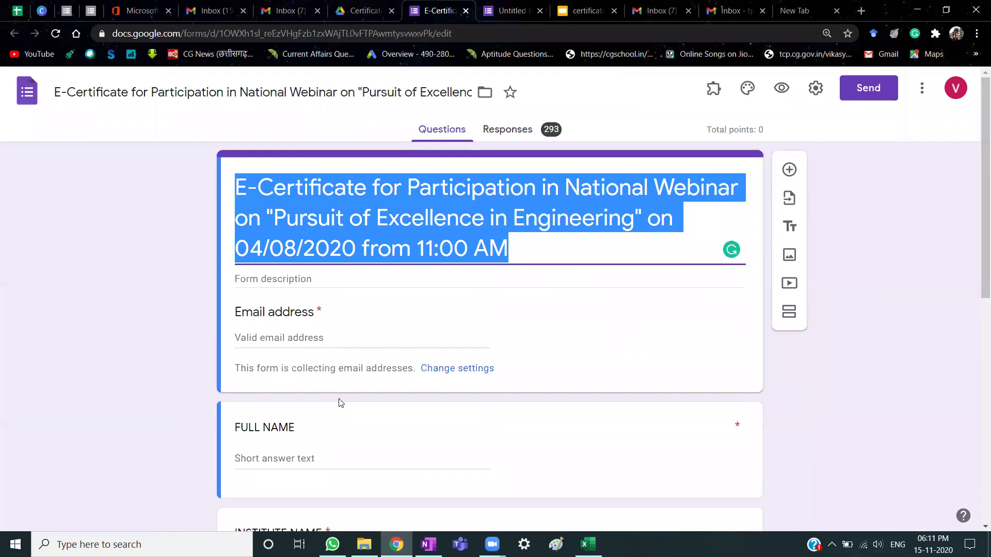
scroll(339, 403, "down", 7)
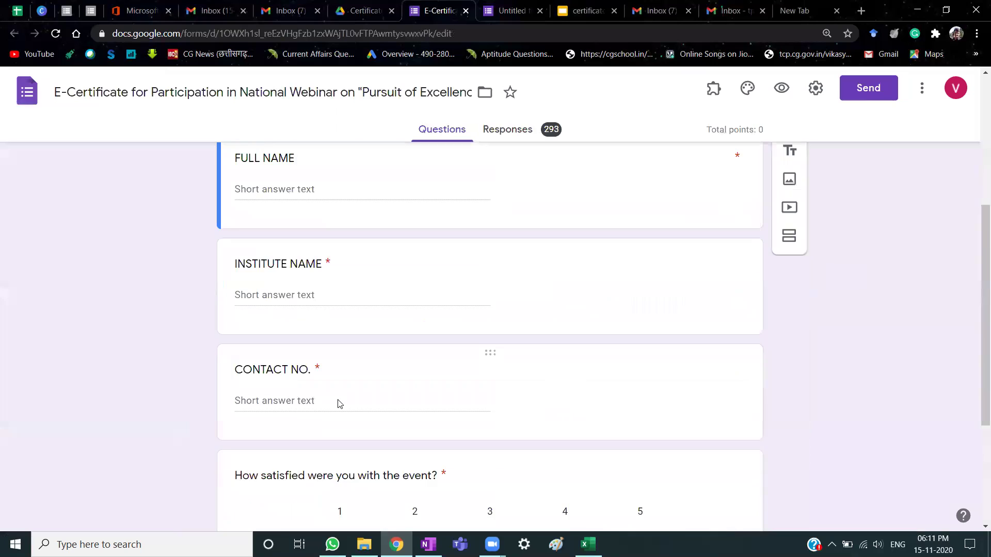
scroll(334, 351, "up", 8)
scroll(333, 351, "down", 7)
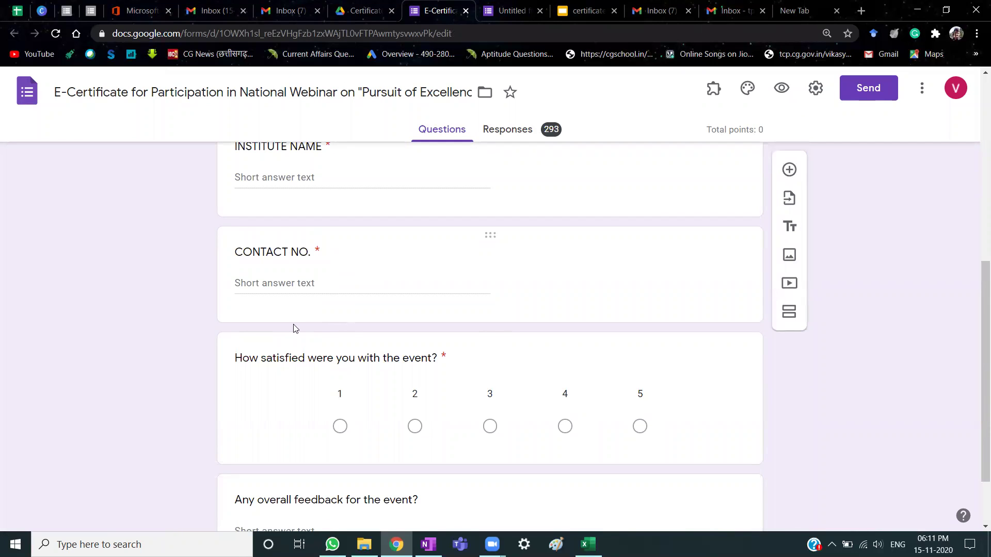
scroll(141, 366, "down", 2)
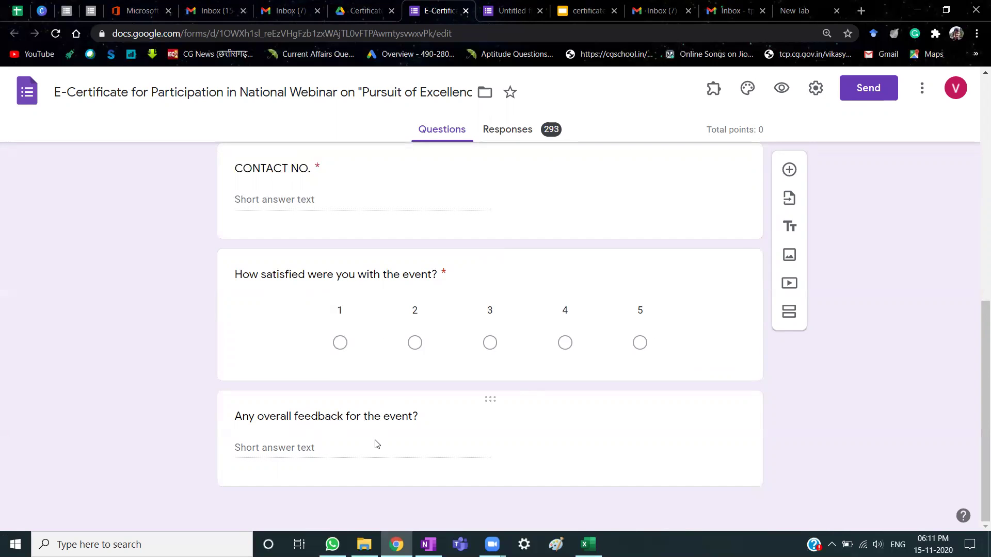
scroll(228, 404, "up", 10)
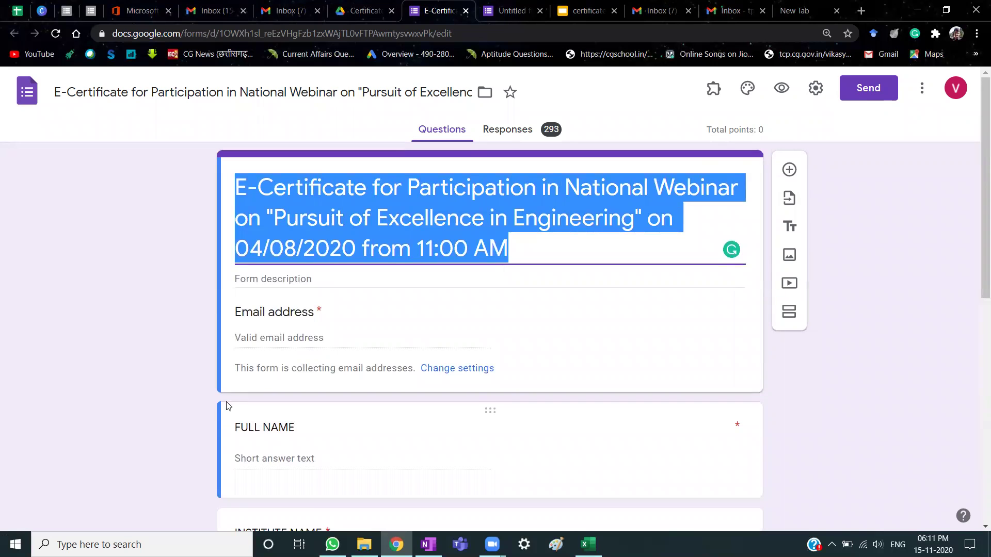
scroll(189, 344, "down", 7)
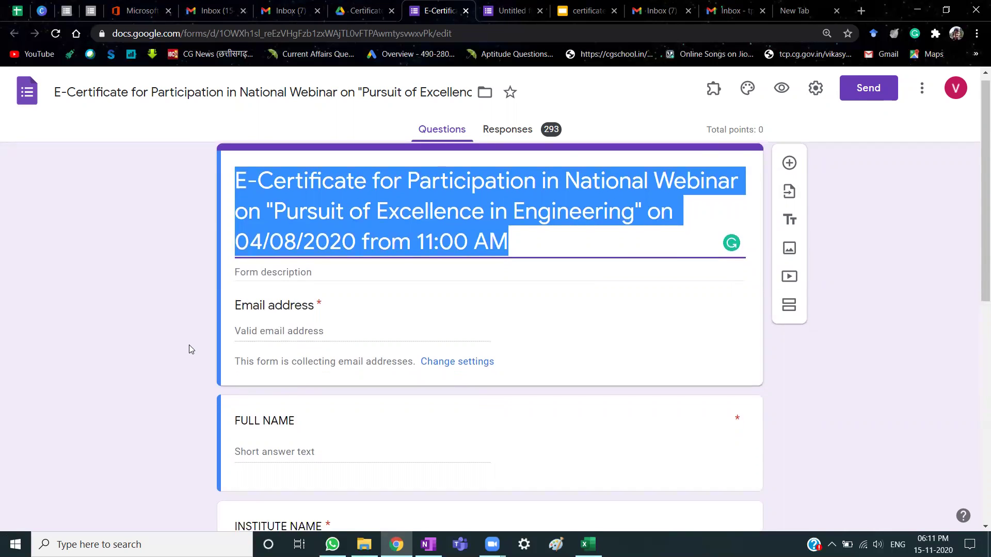
scroll(189, 348, "up", 7)
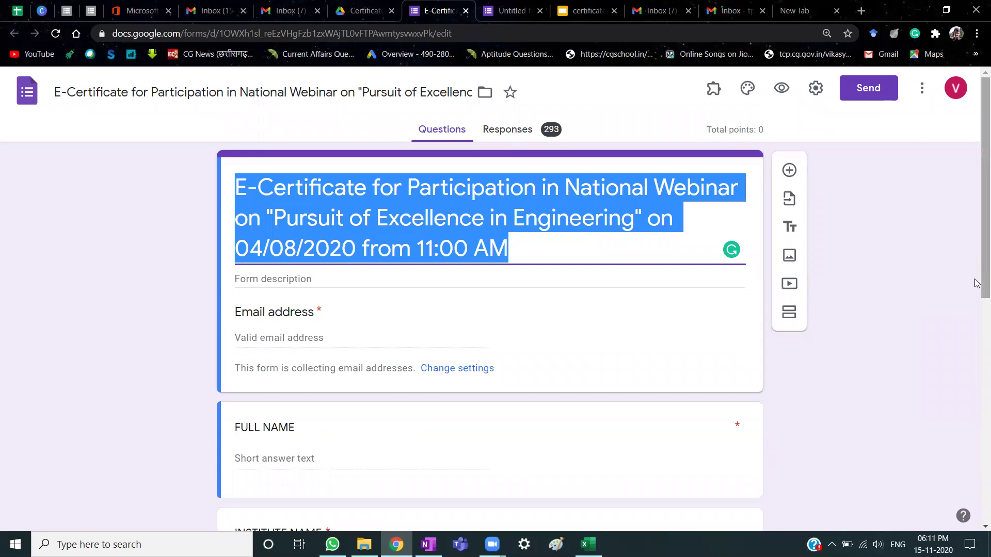
left_click(506, 7)
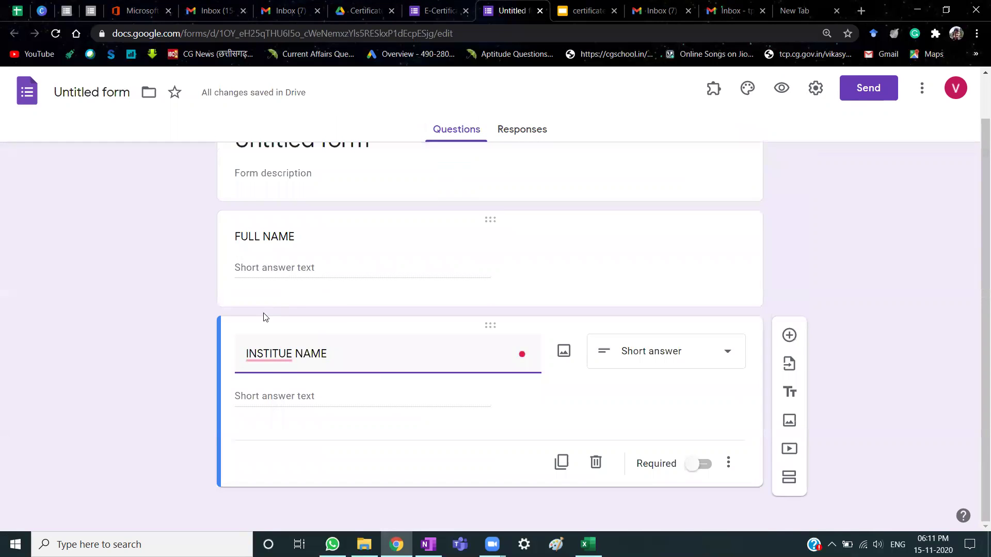
scroll(264, 322, "up", 1)
left_click(443, 6)
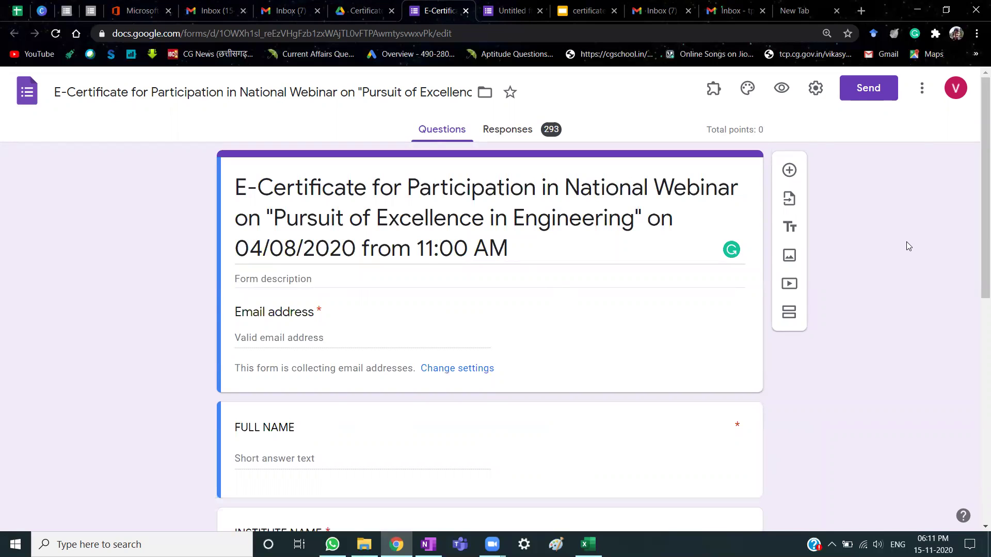
Search the add-ons marketplace for 'CERTIFY' to confirm Certify'em is installed, then list the Untitled form's add-ons.
left_click(924, 88)
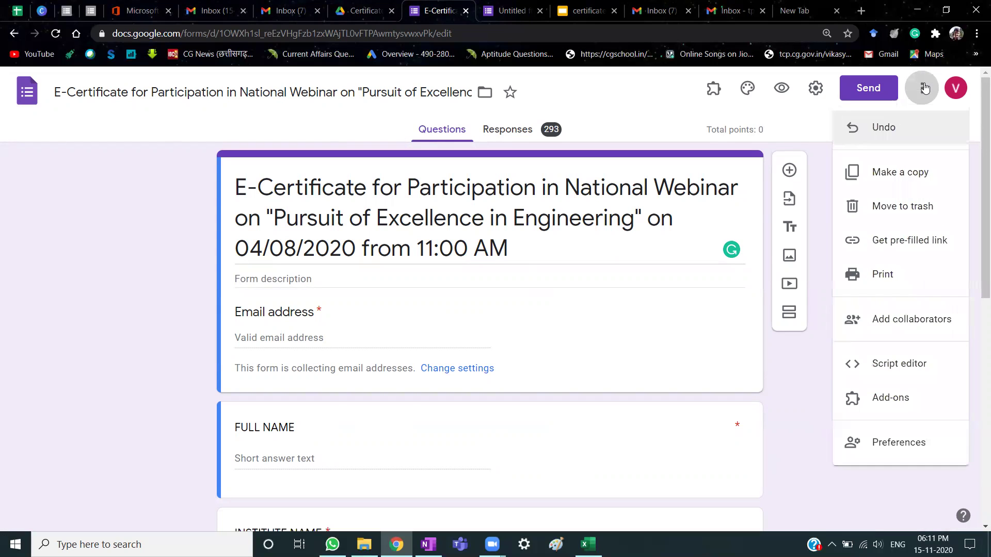
left_click(891, 399)
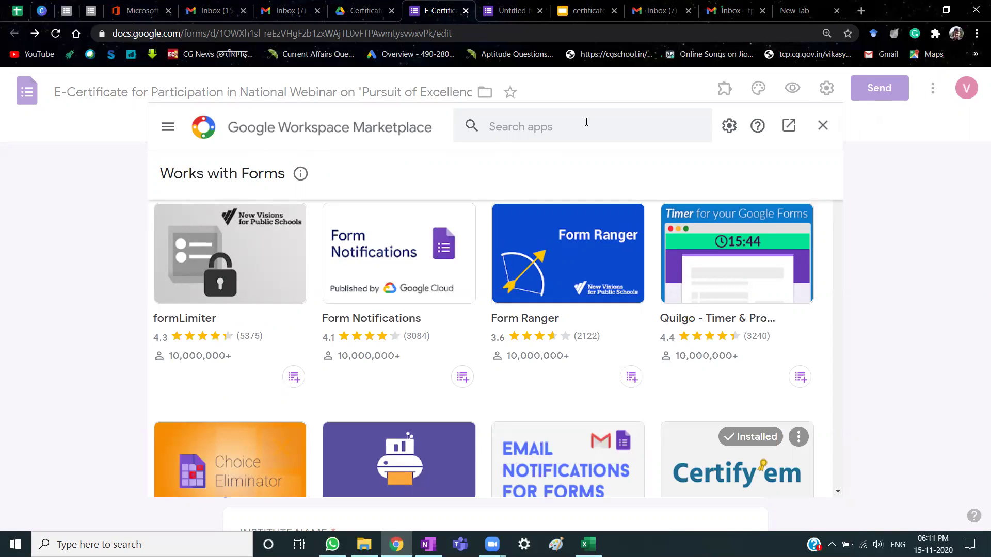
left_click(587, 121)
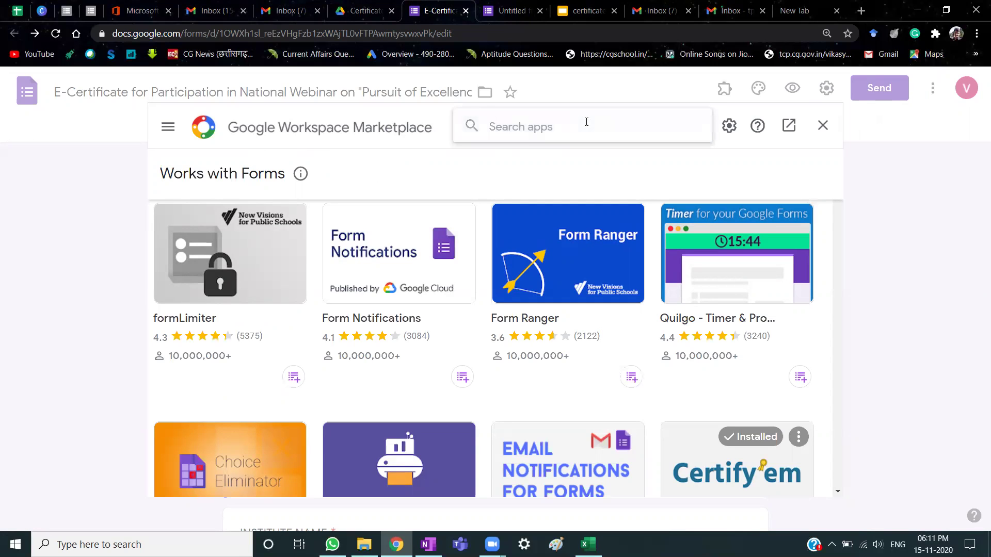
type("CERTIFY")
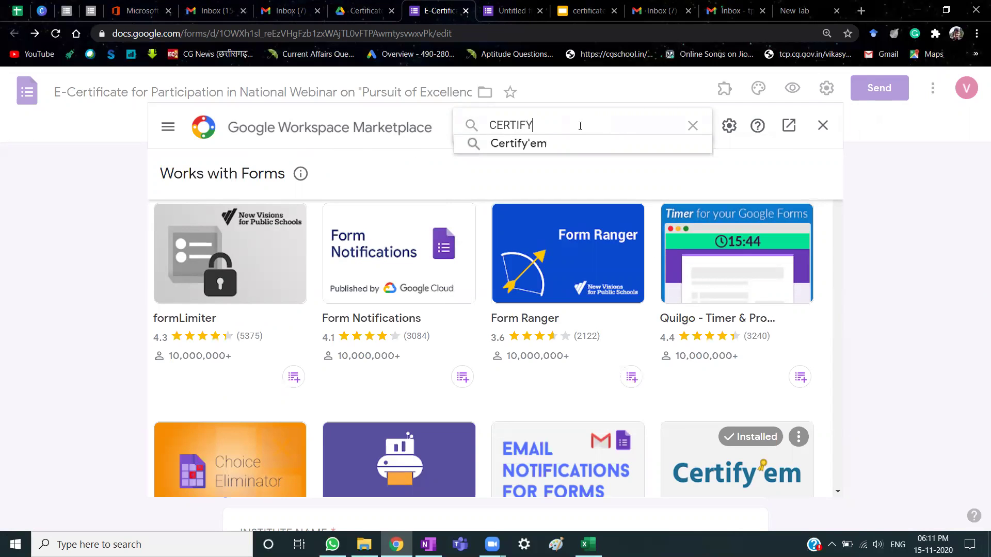
left_click(564, 145)
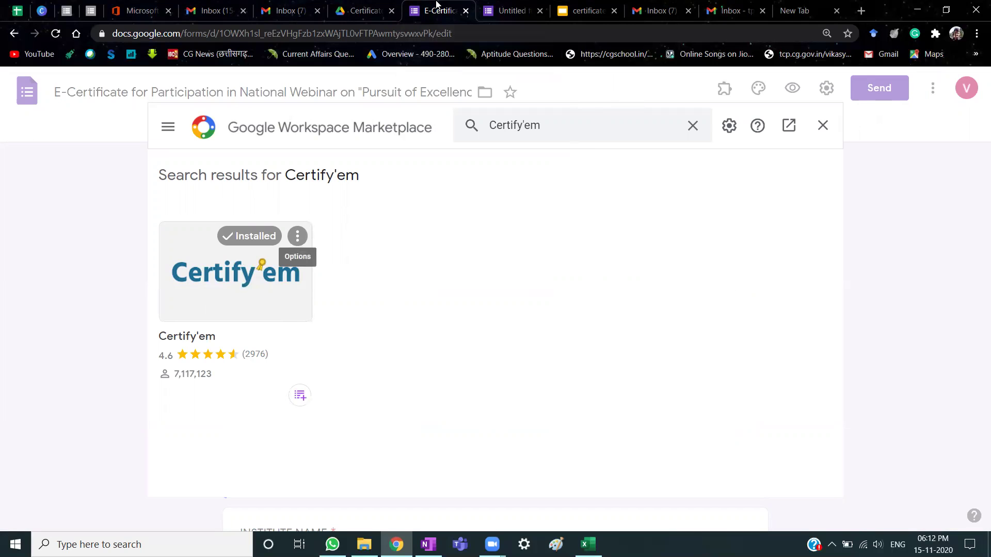
left_click(516, 11)
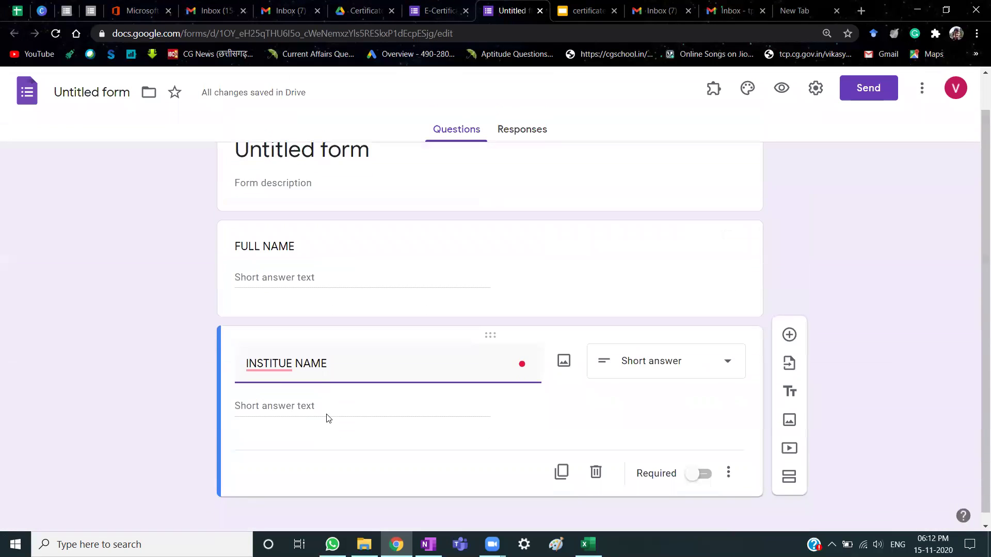
left_click(716, 90)
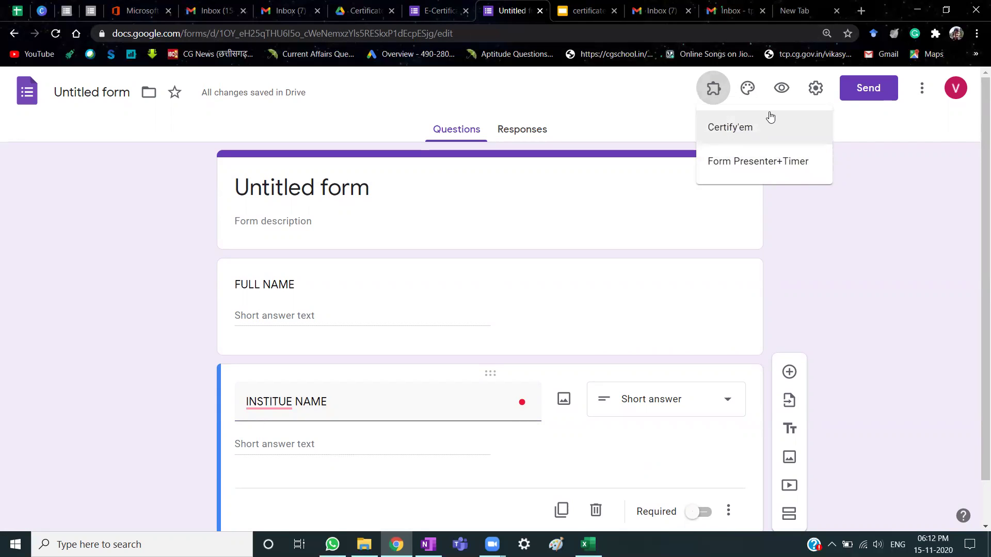
Enable Certify'em on the Untitled form from the installed add-ons and start its setup.
left_click(724, 126)
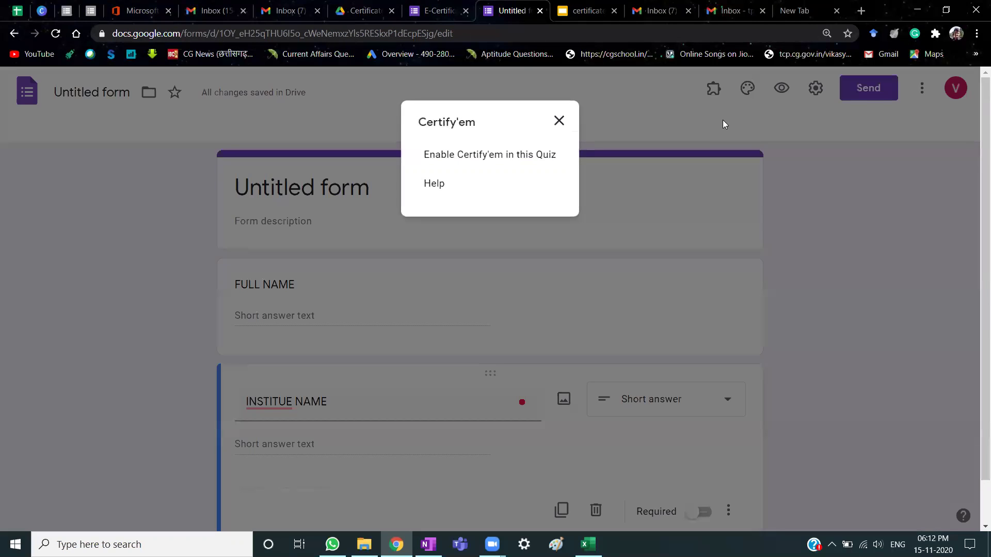
left_click(558, 121)
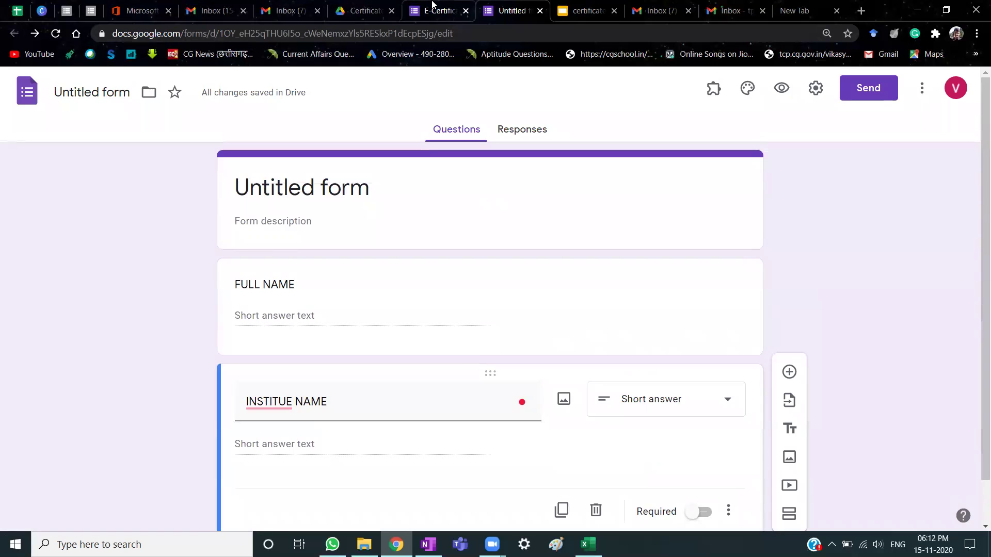
left_click(434, 7)
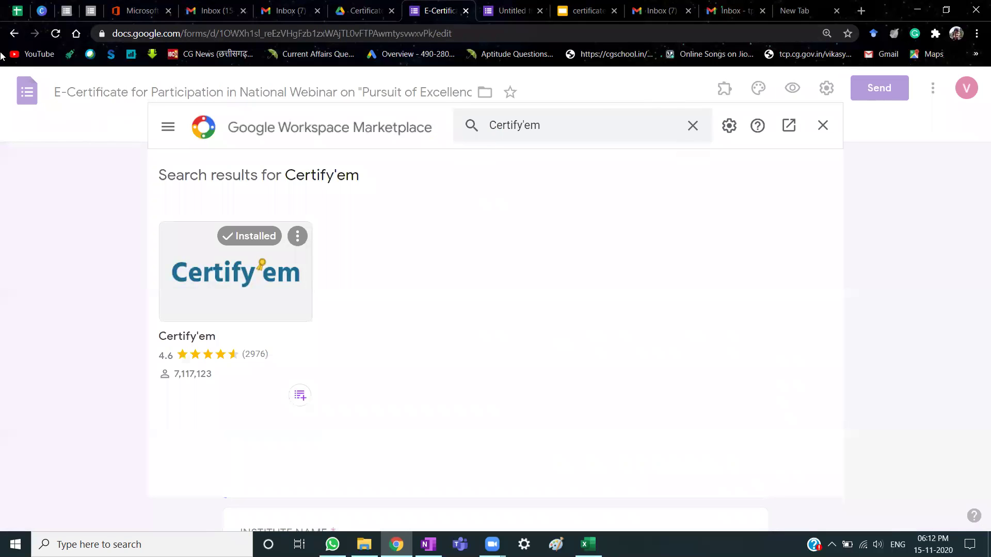
left_click(822, 126)
left_click(526, 8)
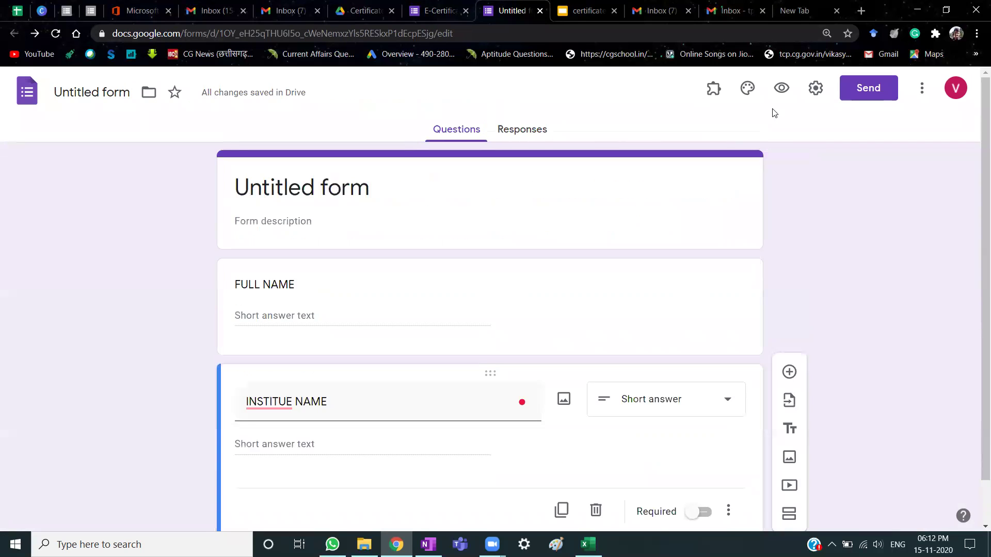
left_click(714, 88)
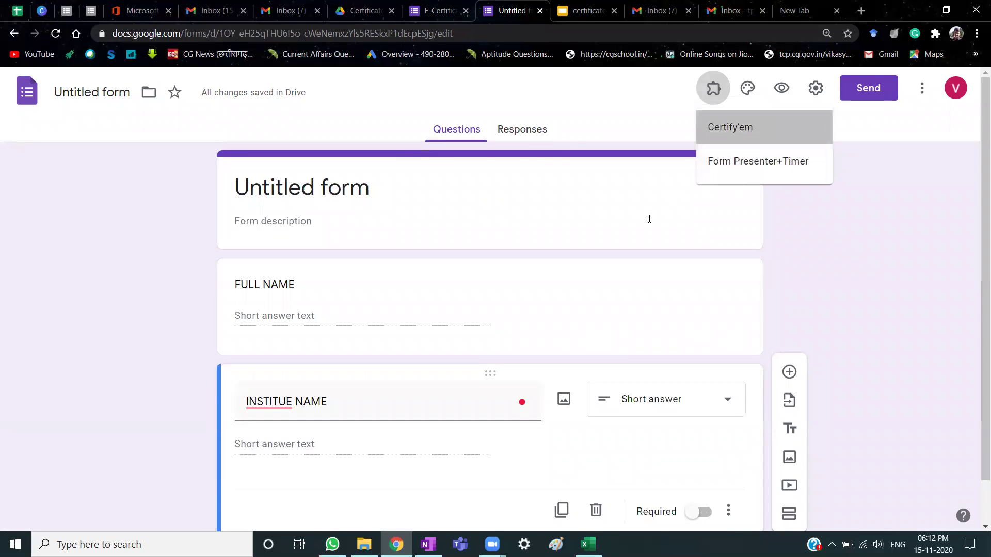
left_click(745, 129)
left_click(514, 156)
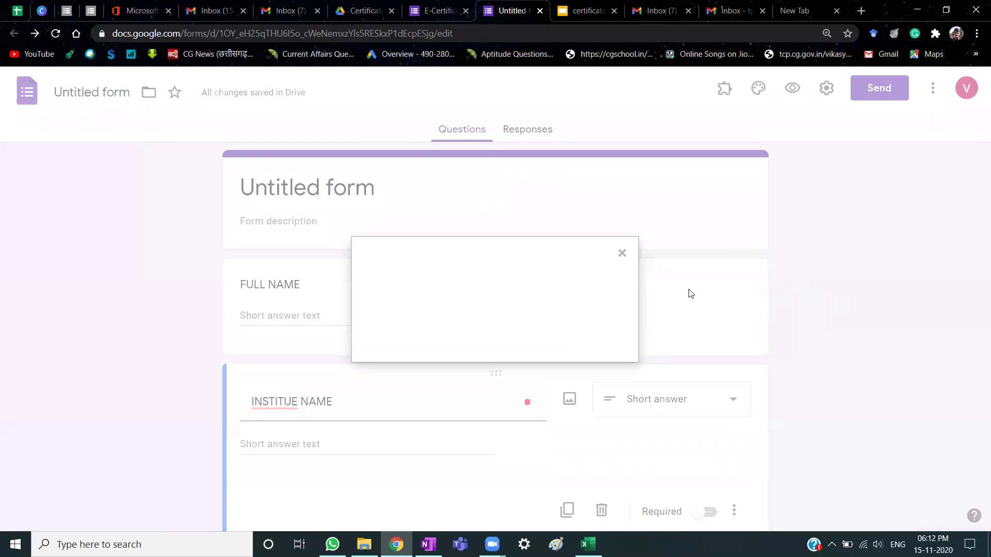
left_click(400, 328)
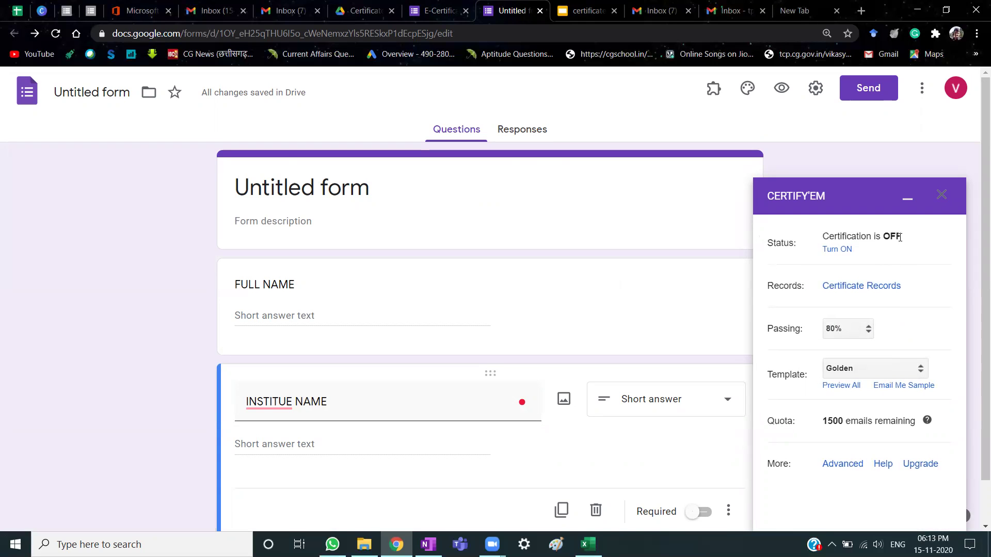
Turn Certify'em certification ON in the sidebar.
left_click(837, 250)
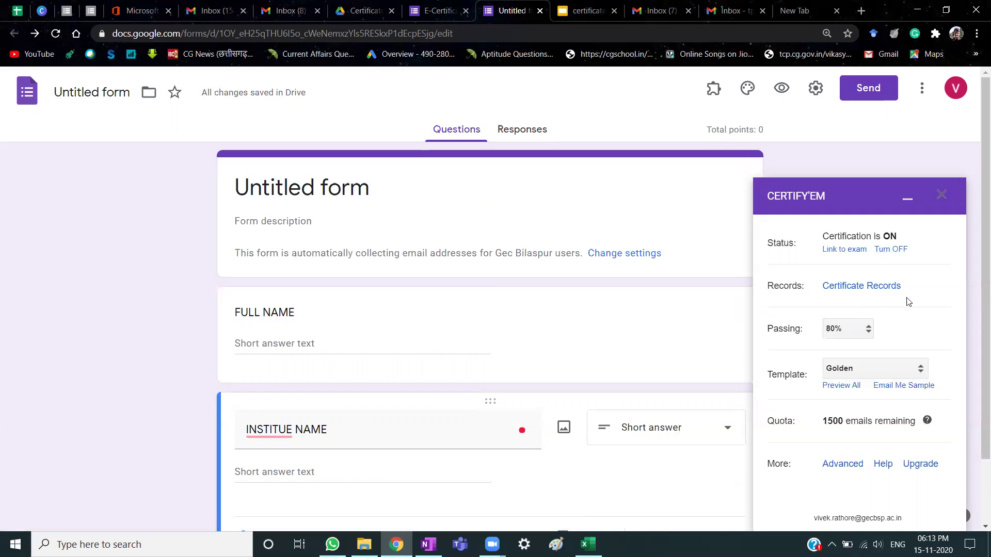
scroll(911, 324, "down", 2)
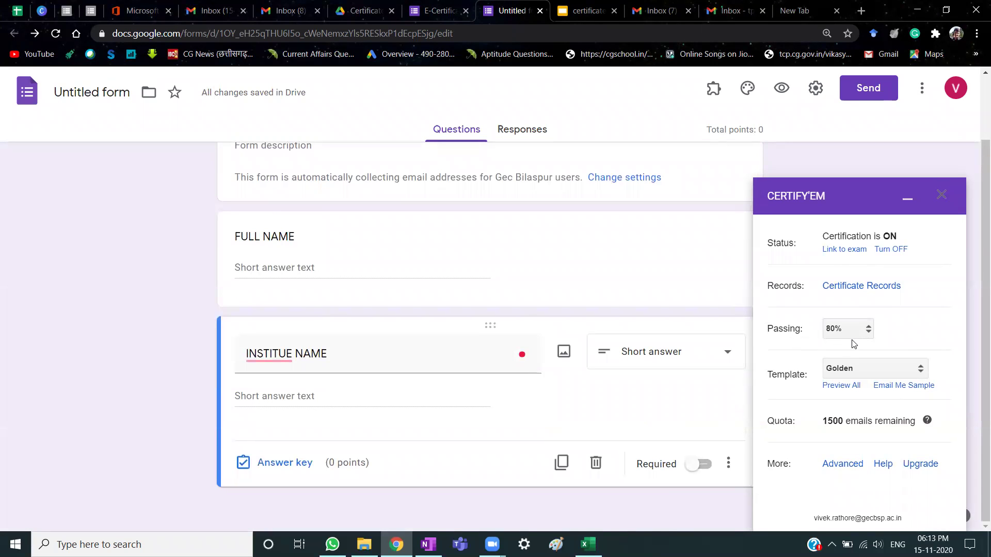
scroll(369, 292, "up", 2)
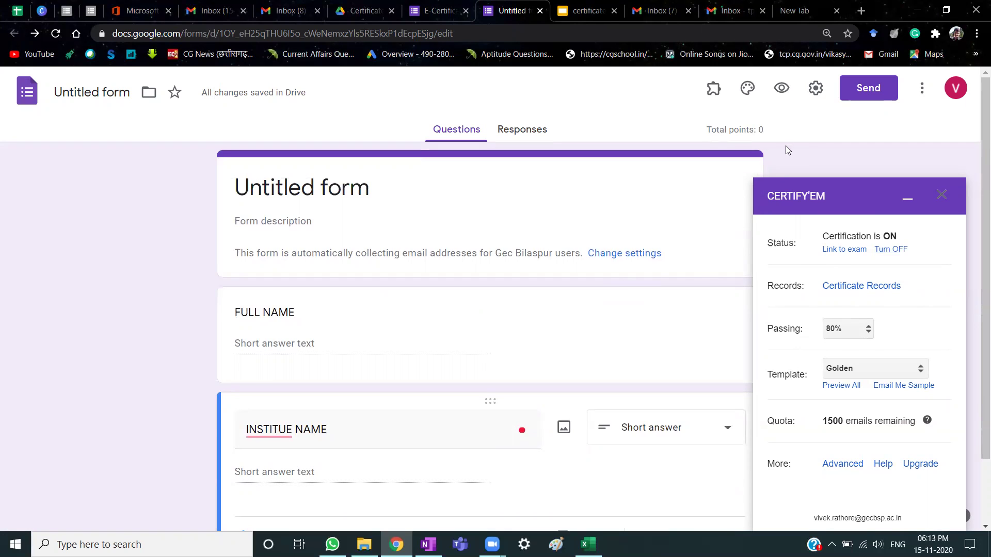
left_click(815, 88)
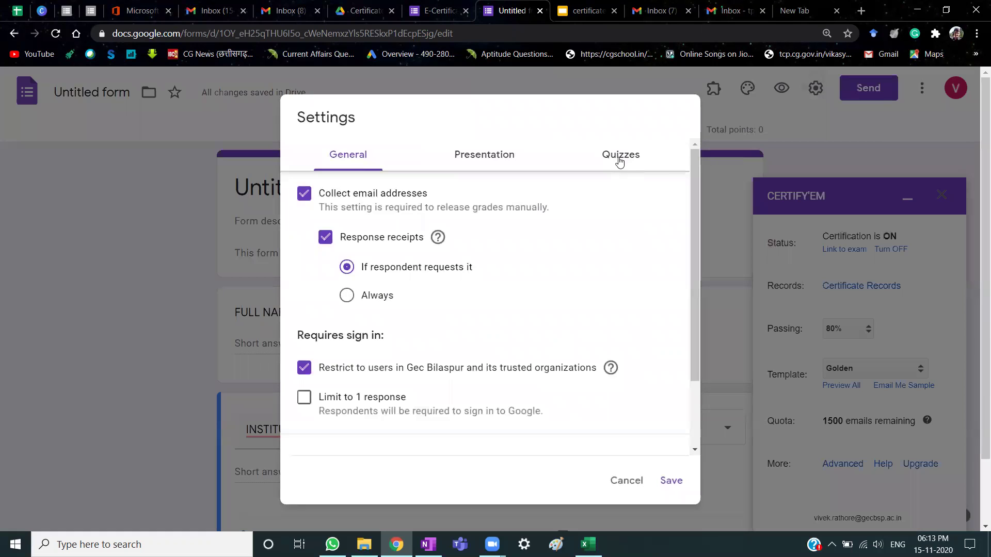
left_click(620, 158)
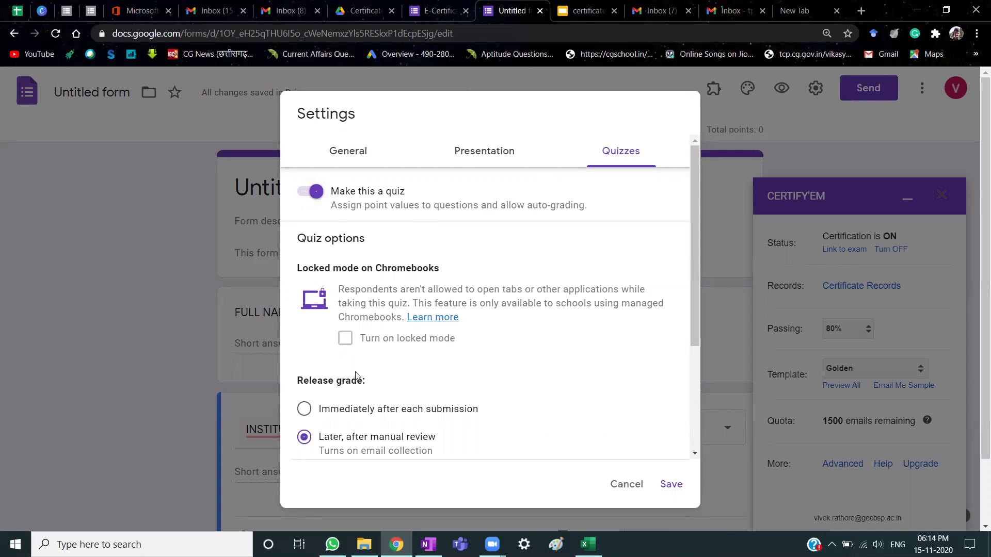
scroll(574, 351, "down", 3)
scroll(572, 354, "up", 3)
scroll(589, 471, "down", 3)
left_click(666, 483)
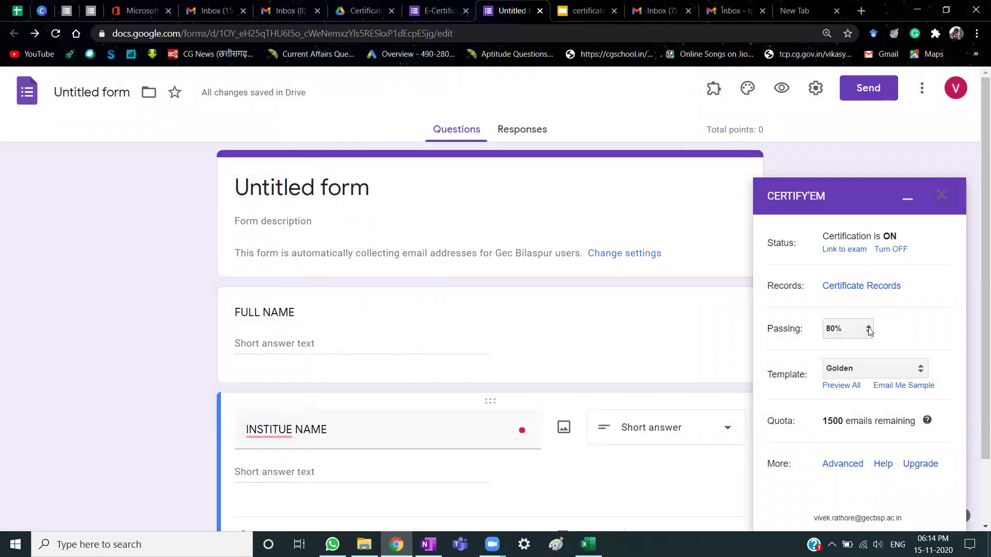
Set the Certify'em passing score to 0%.
left_click(869, 329)
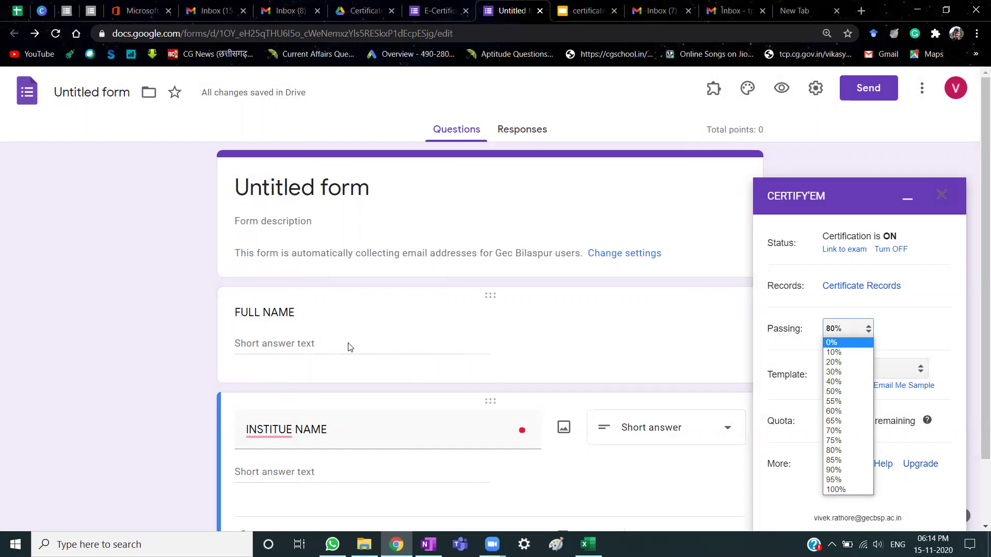
left_click(850, 344)
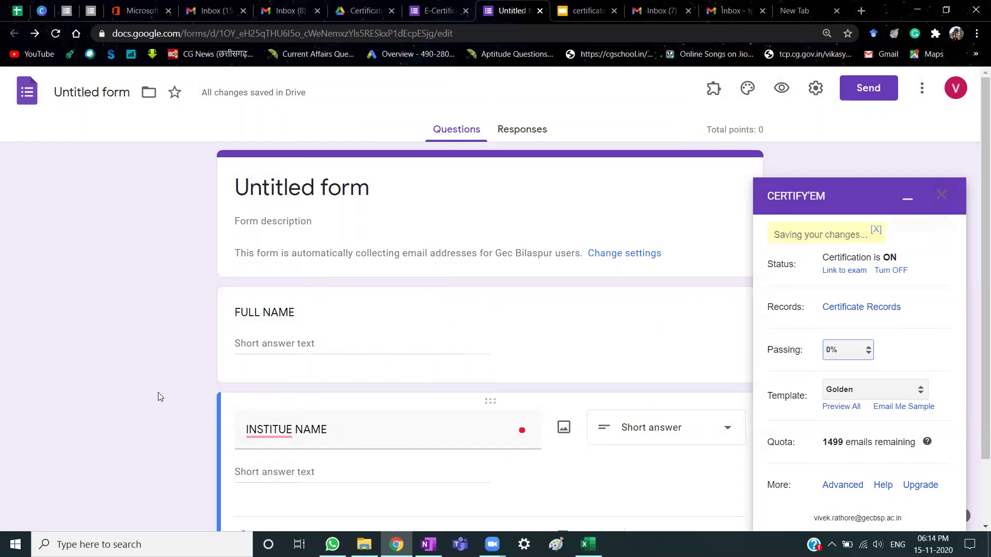
scroll(158, 392, "down", 2)
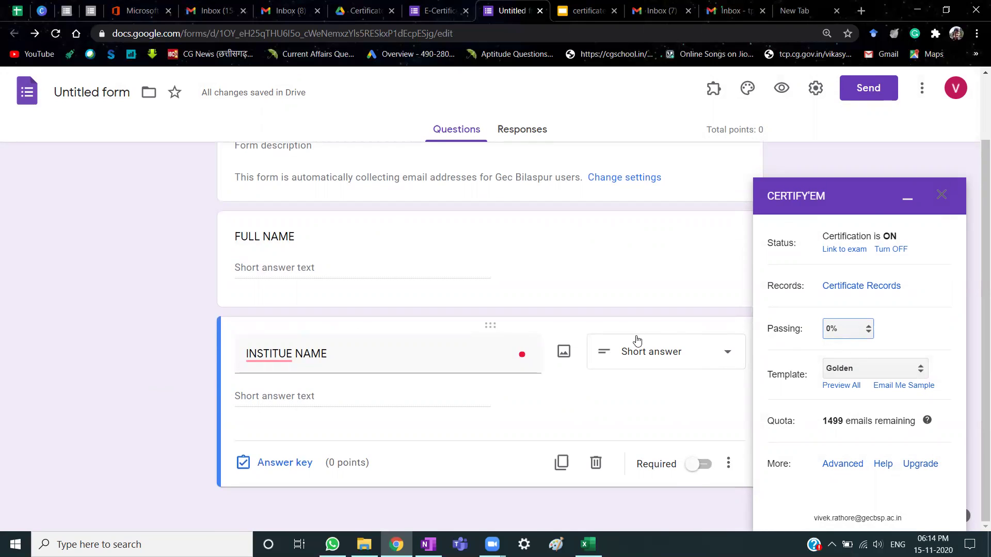
Correct the second question title from INSTITUE to INSTITUTE NAME.
mouse_move(276, 352)
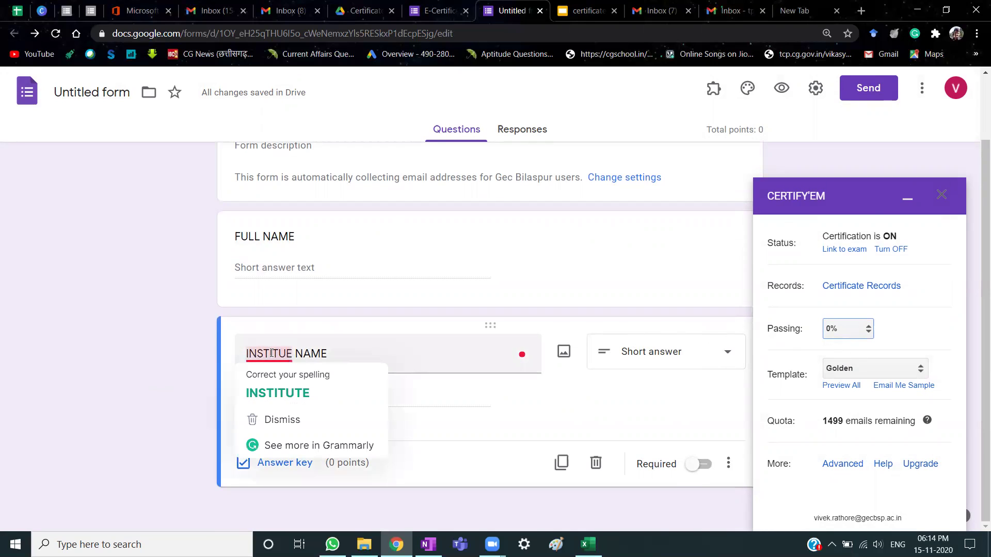
left_click(275, 392)
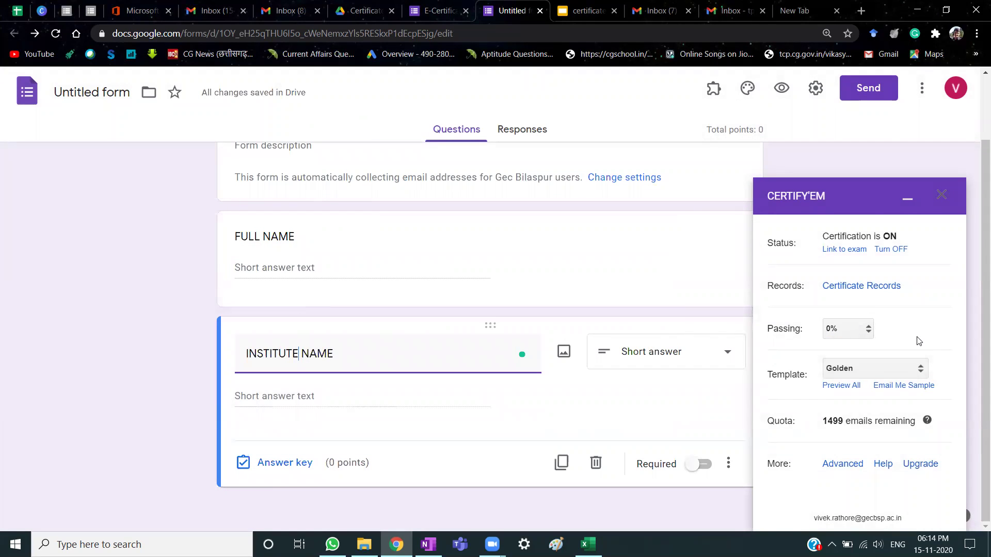
left_click(920, 372)
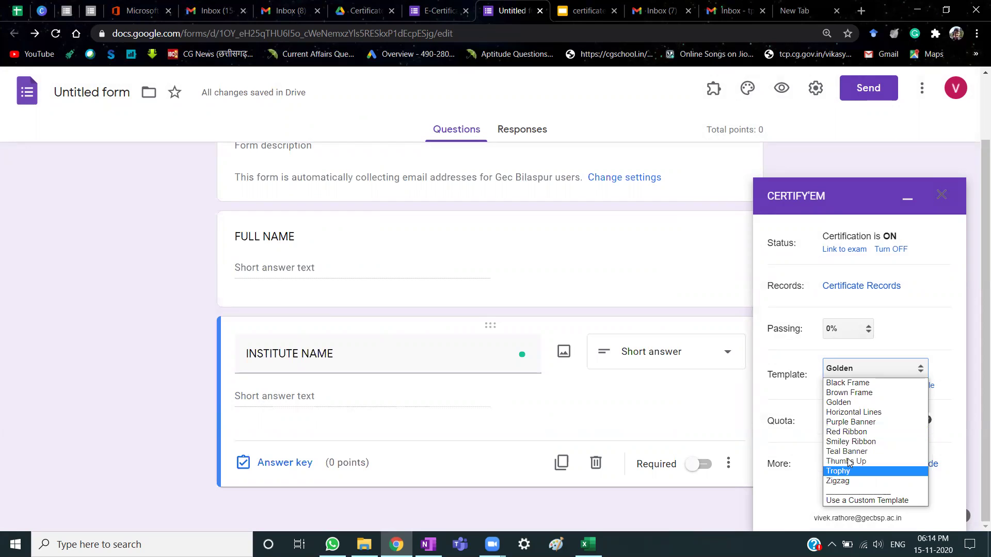
Choose Use a Custom Template from the Certify'em Template dropdown.
left_click(910, 366)
left_click(909, 366)
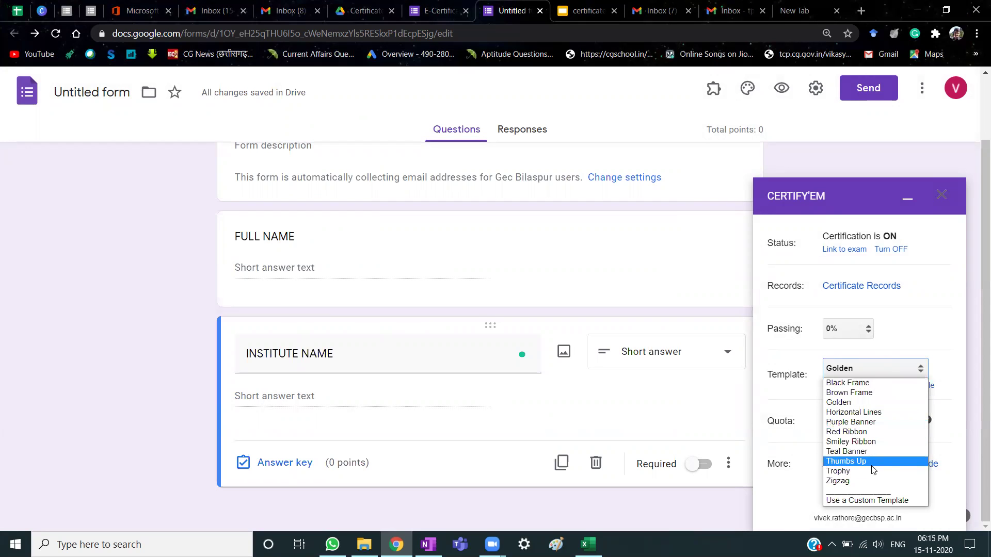
left_click(880, 505)
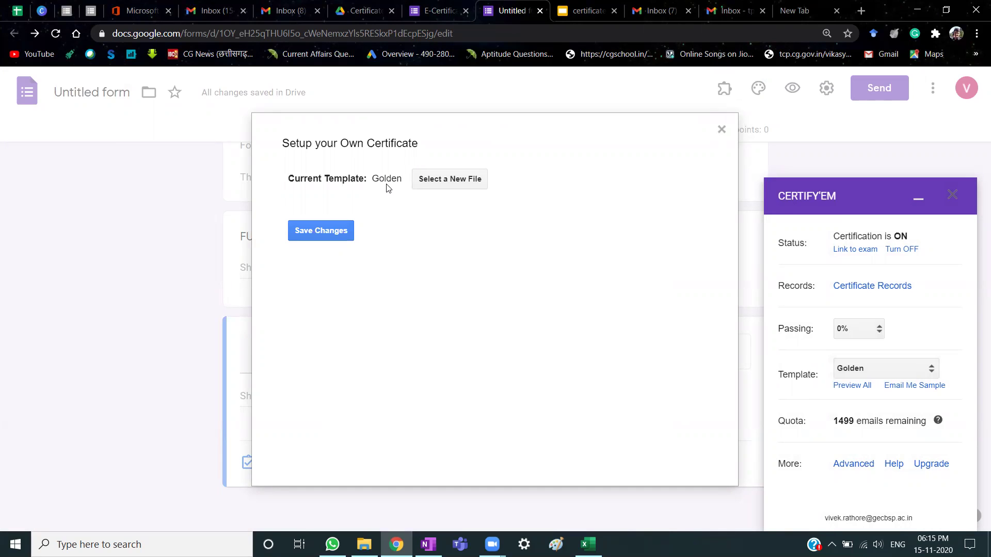
Replace the Golden template with the 'certificate for pursuit of excellence' presentation and save.
left_click(457, 184)
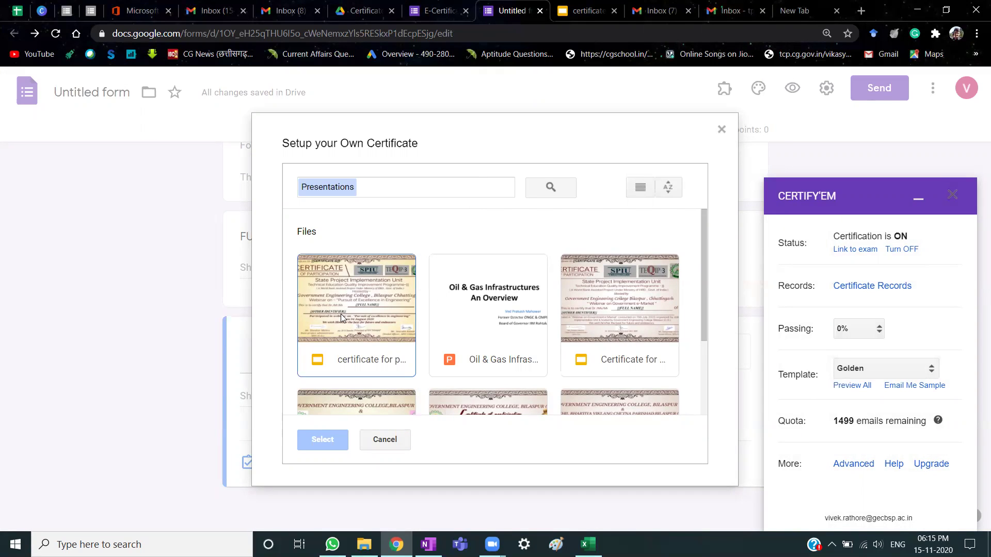
left_click(563, 5)
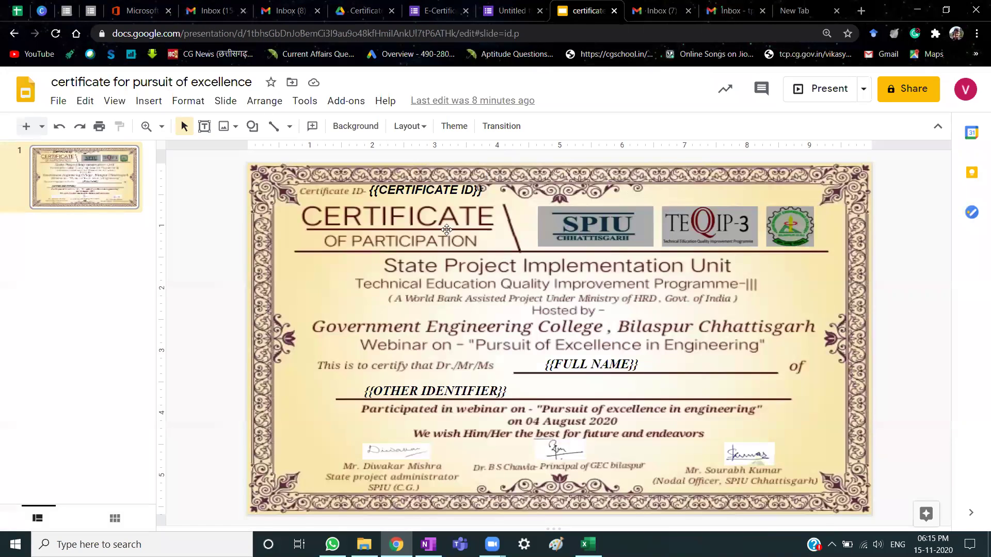
left_click(512, 8)
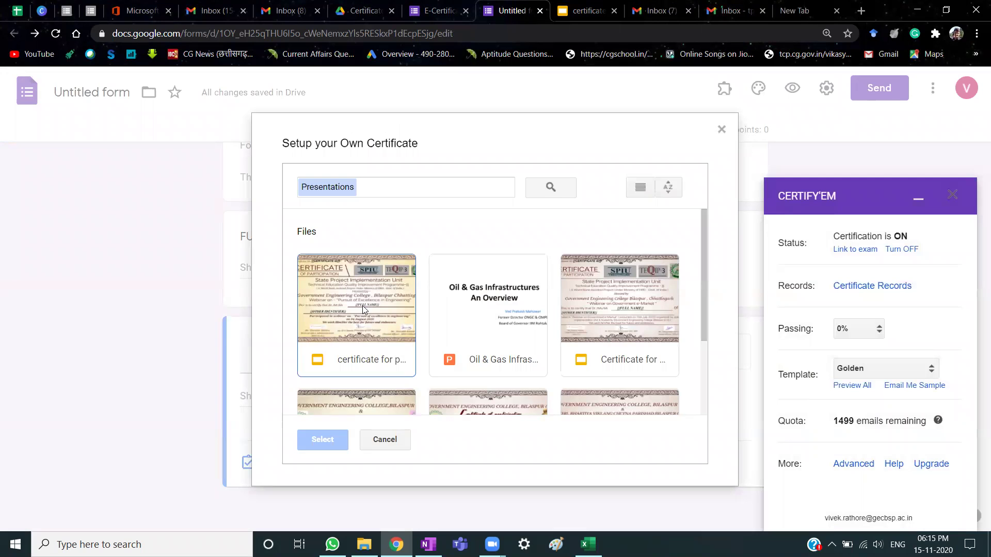
left_click(595, 5)
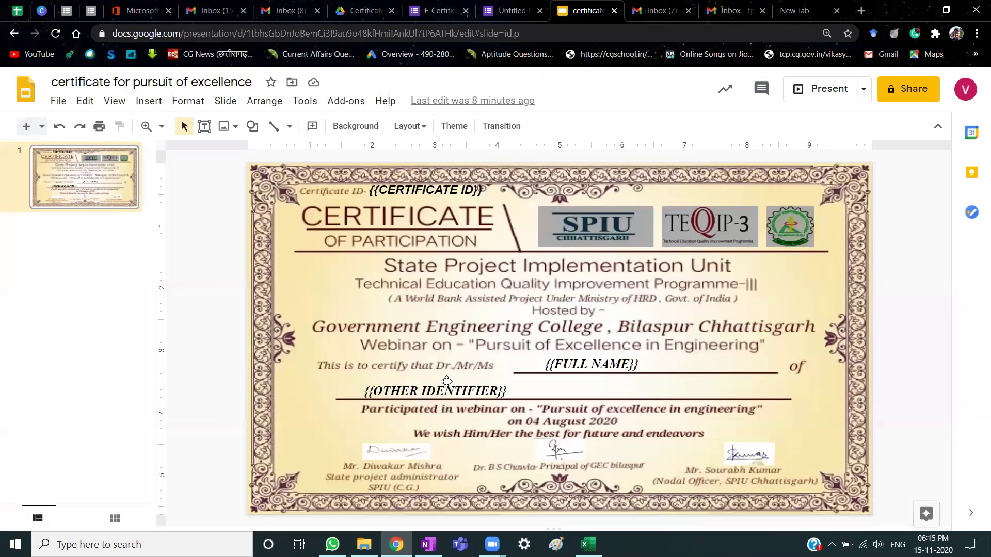
left_click(513, 7)
double_click(333, 336)
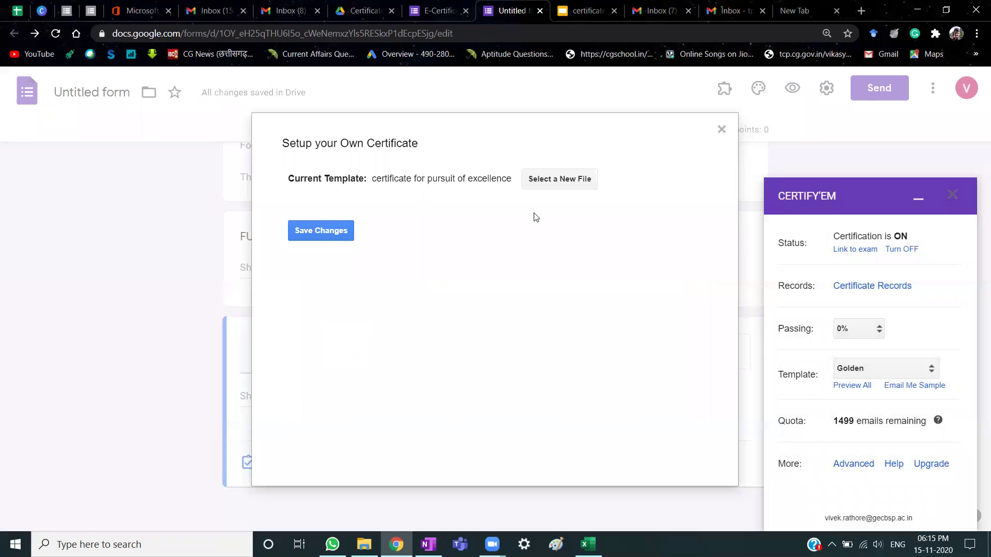
left_click(330, 233)
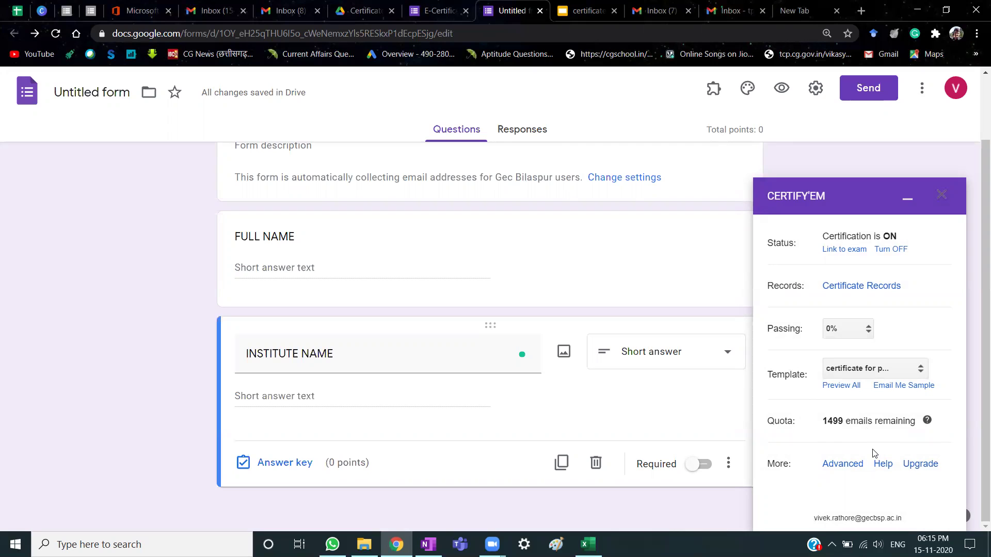
Edit the Message Shown Upon Submission in Certify'em's Advanced Options.
left_click(840, 464)
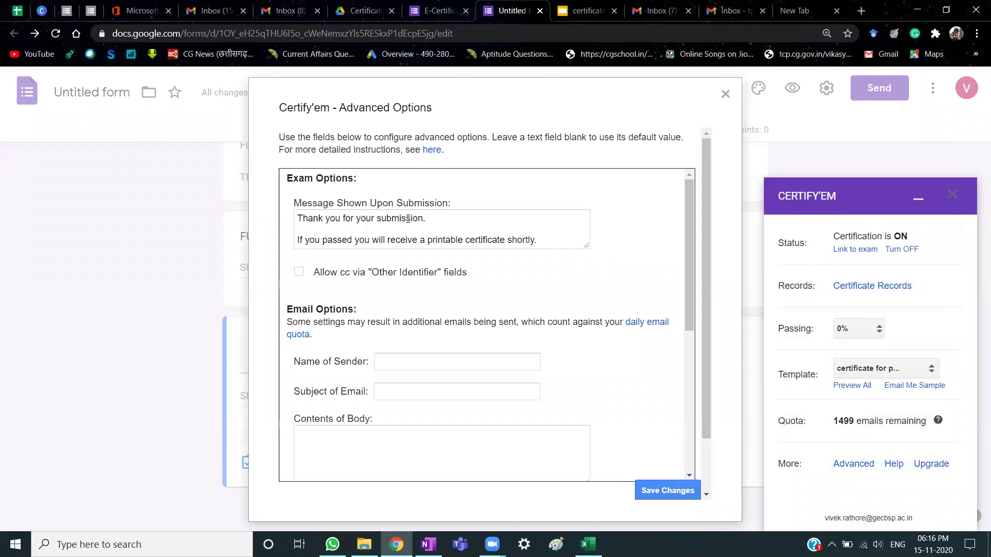
left_click(552, 240)
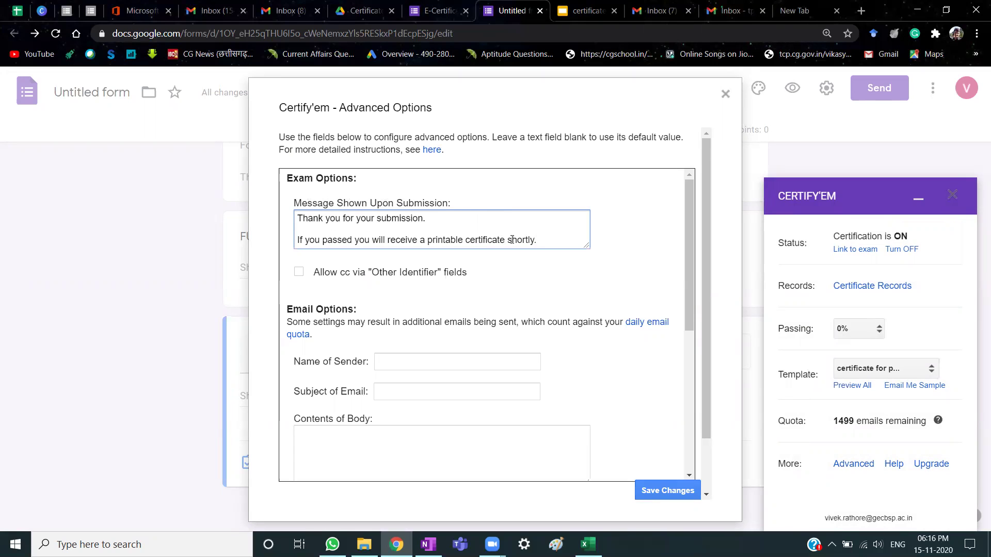
left_click_drag(543, 239, 282, 215)
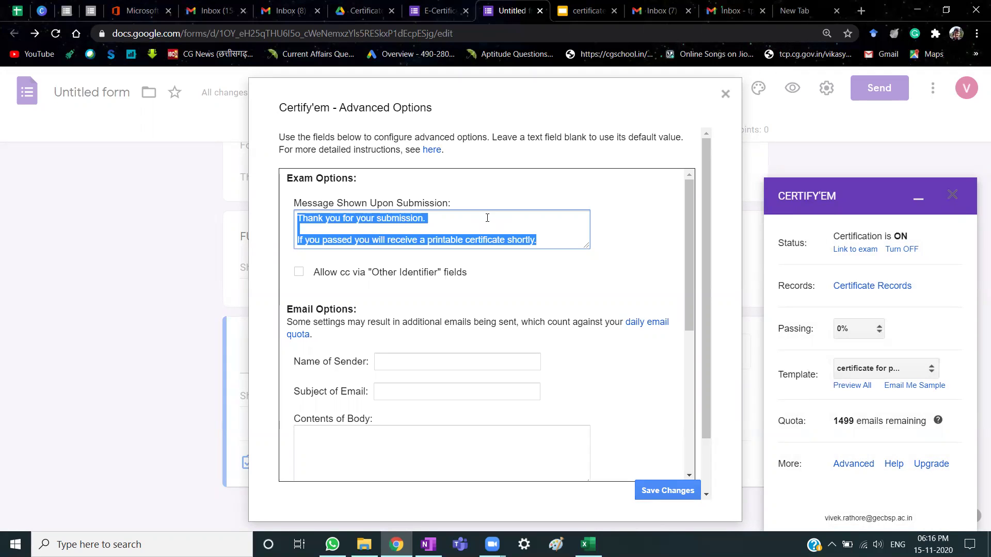
left_click(550, 237)
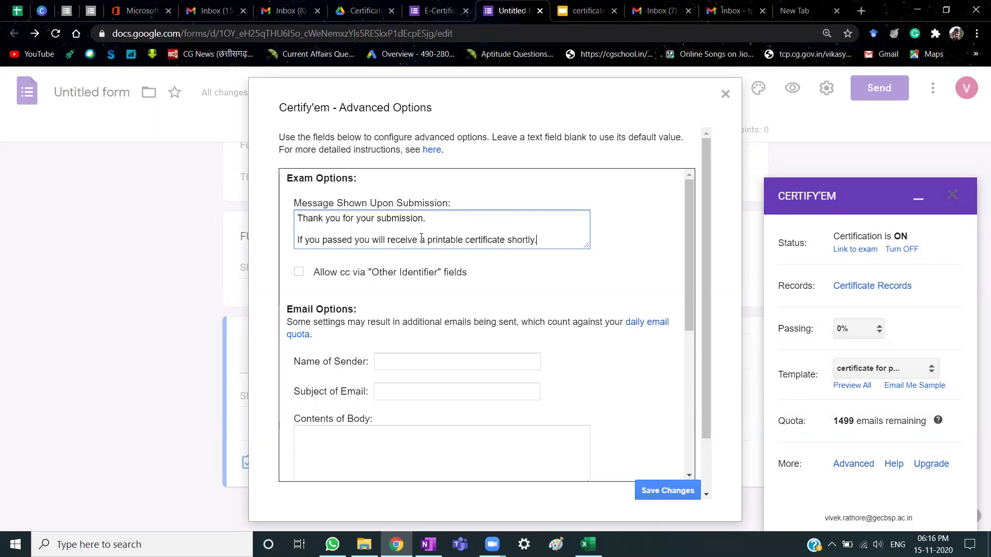
scroll(469, 354, "down", 5)
scroll(398, 349, "up", 5)
Review the sender name, PDF email and time zone options, then save the advanced options.
left_click(411, 355)
left_click(605, 354)
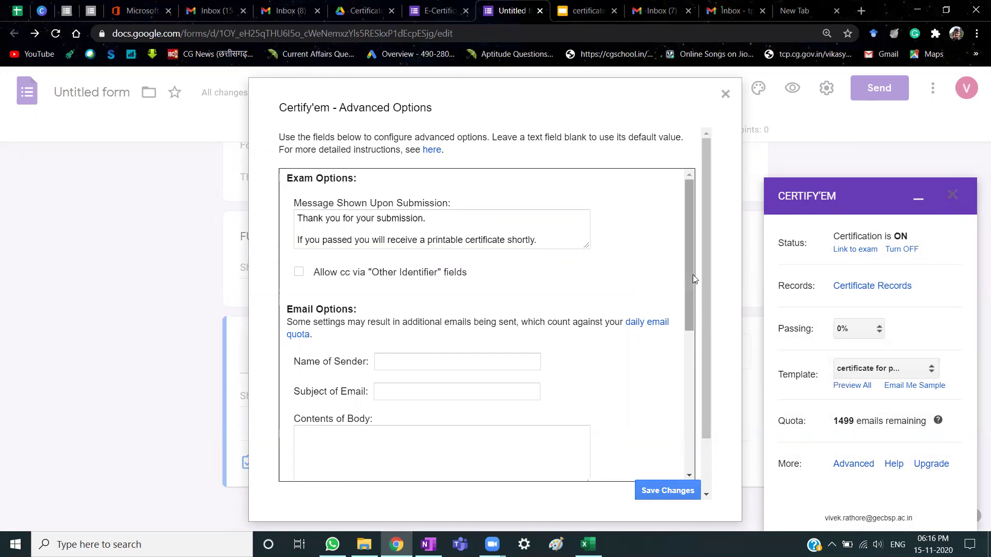
scroll(504, 276, "down", 3)
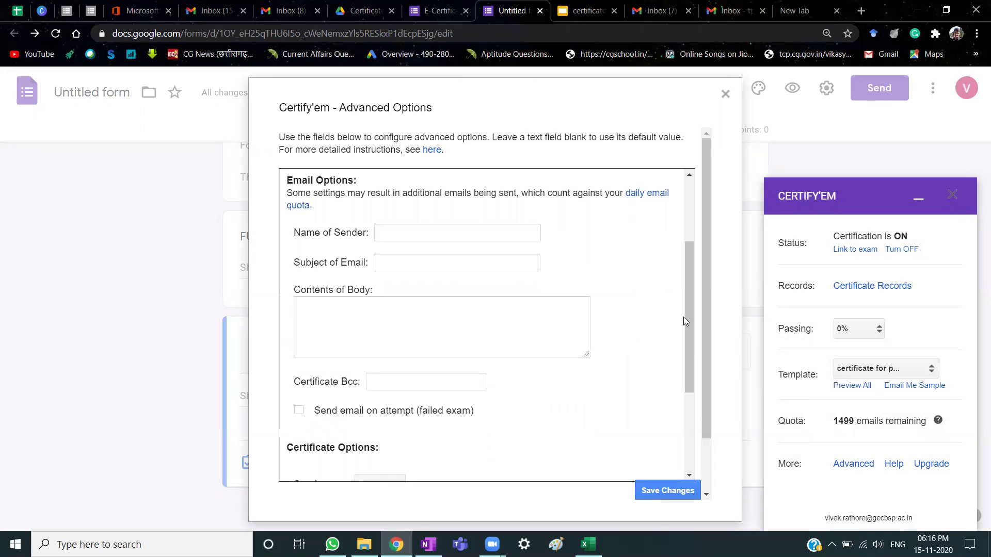
left_click_drag(689, 331, 690, 396)
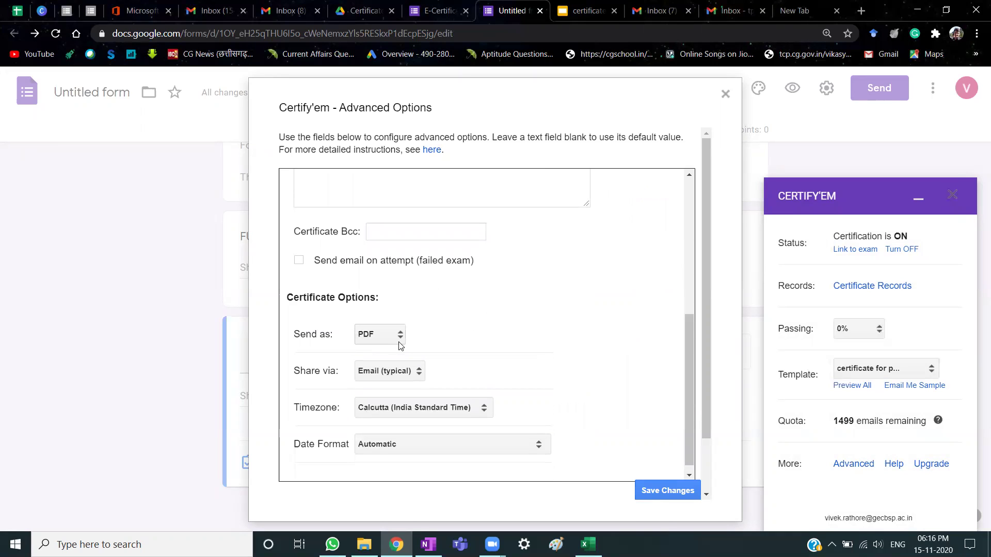
left_click(643, 485)
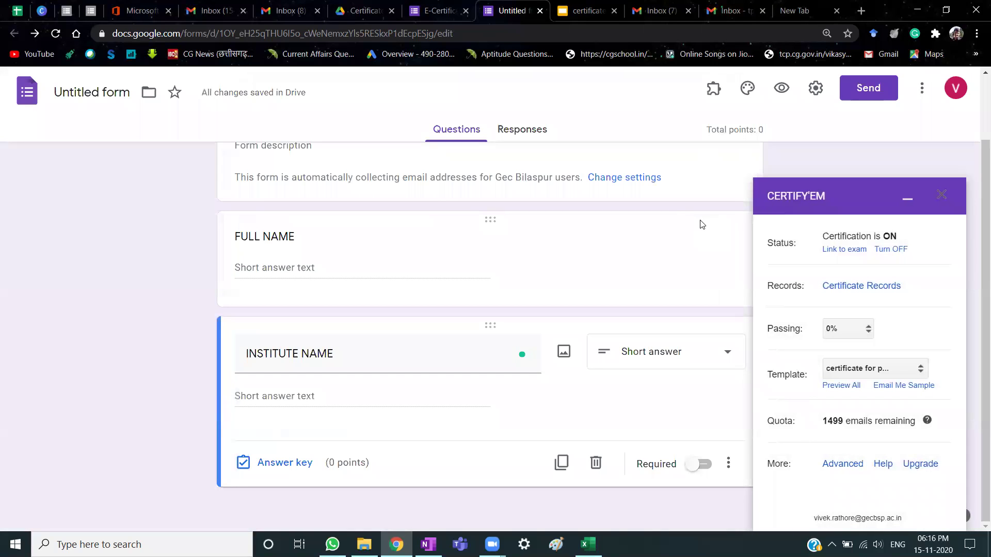
Close the Certify'em panel and turn Accepting responses on for the E-Certificate form.
left_click(940, 196)
scroll(420, 271, "up", 2)
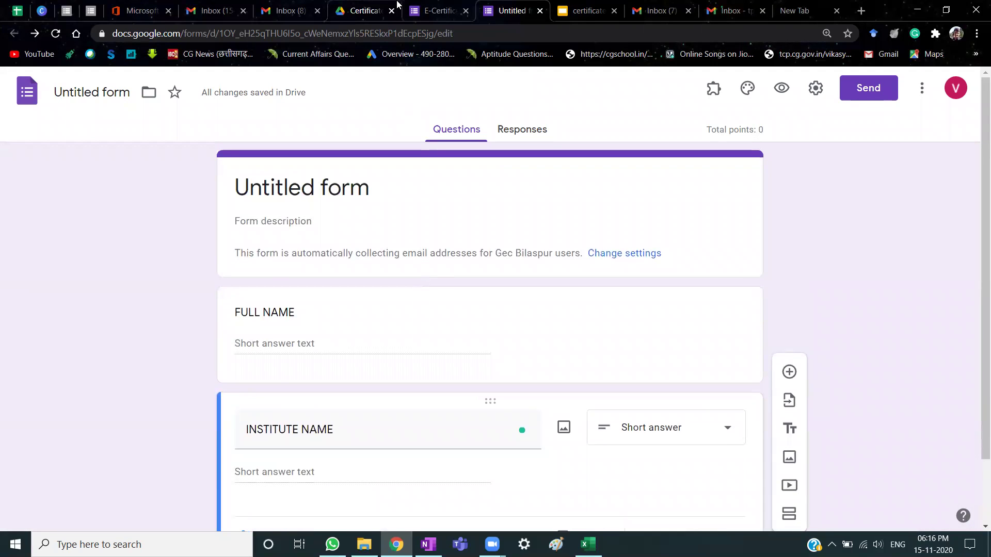
left_click(444, 9)
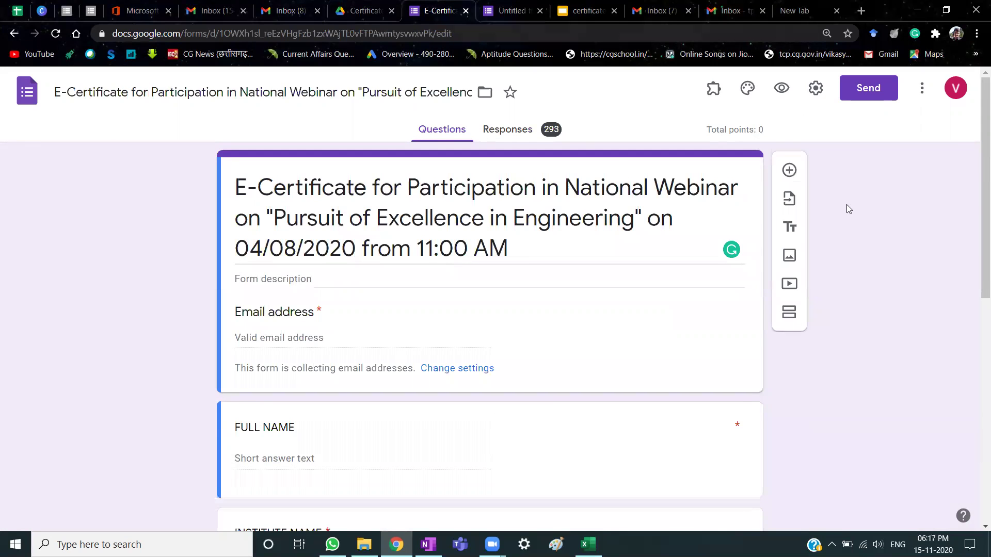
left_click(514, 138)
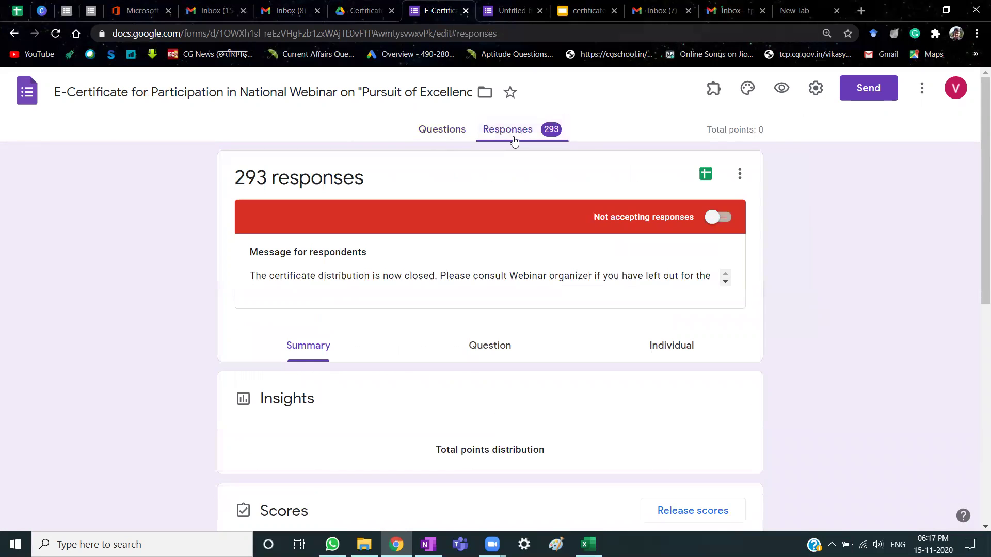
scroll(458, 364, "down", 15)
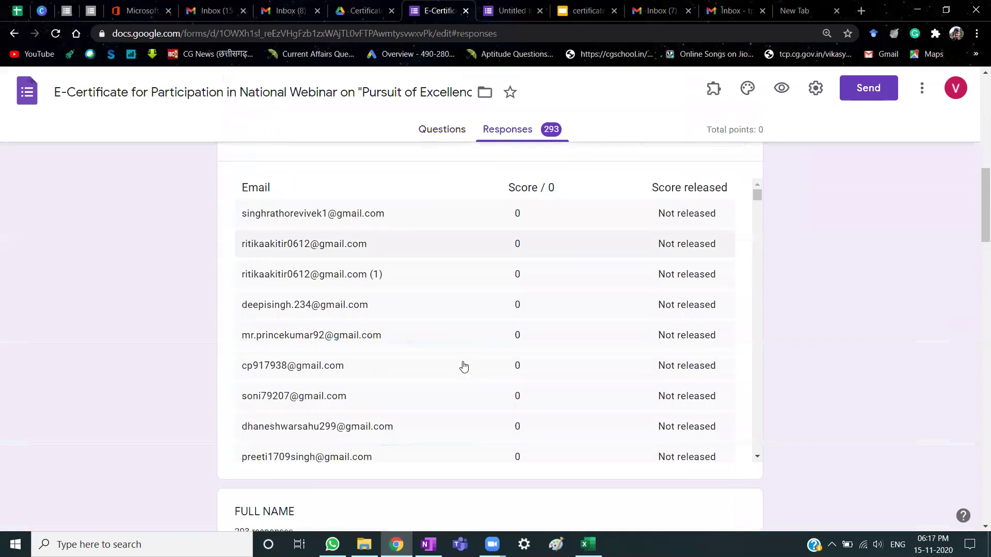
scroll(367, 336, "up", 14)
scroll(367, 336, "up", 2)
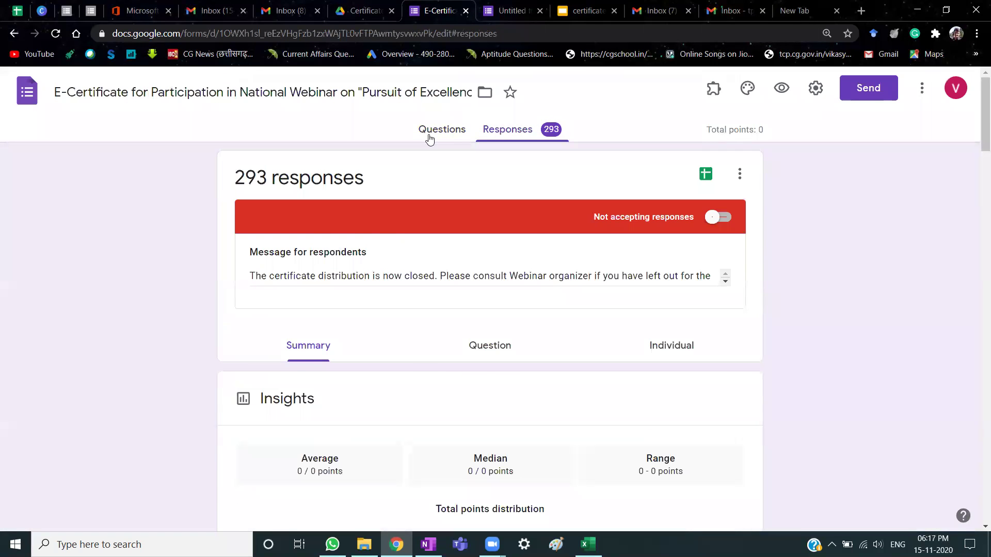
left_click(430, 133)
left_click(507, 129)
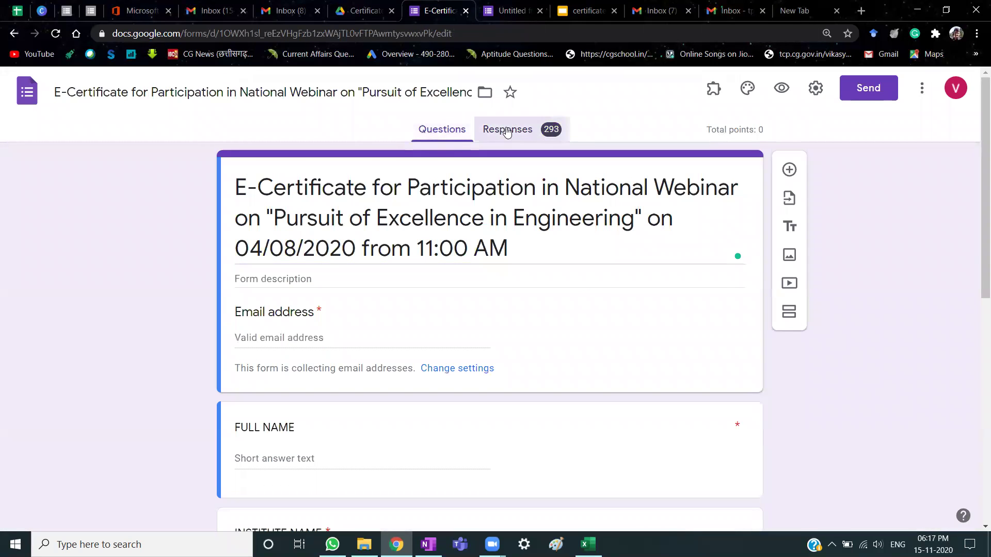
left_click(719, 217)
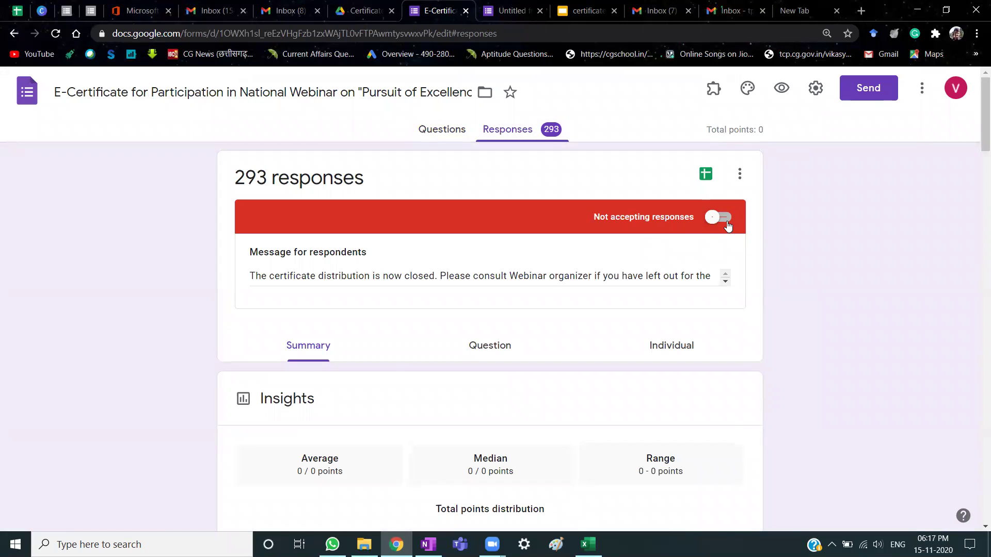
left_click(420, 130)
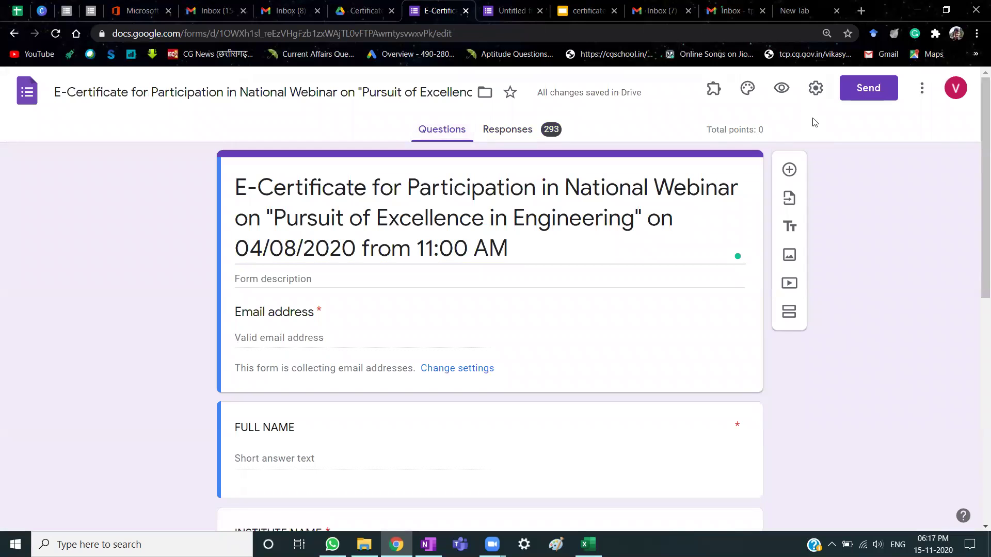
Check the installed add-ons list and scroll through the E-Certificate form's questions.
left_click(712, 98)
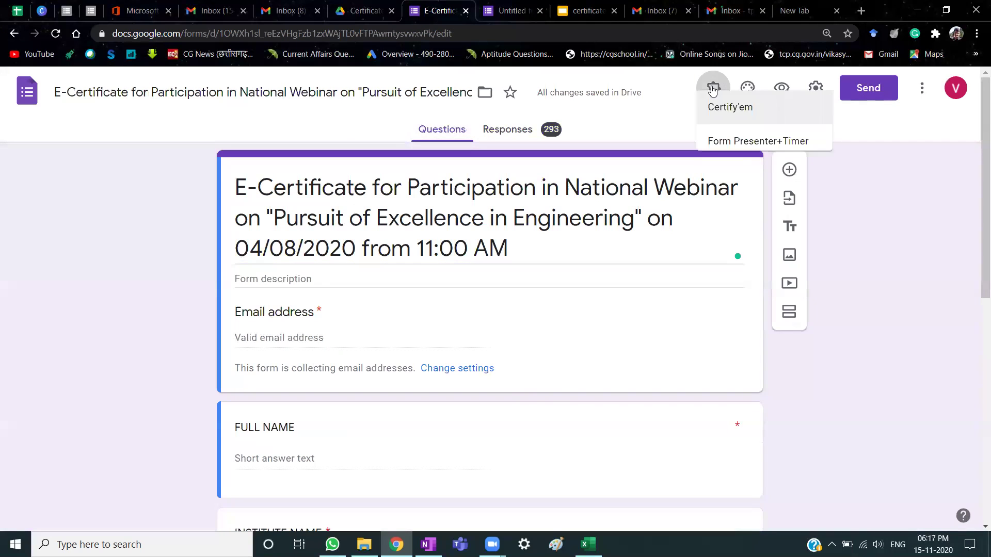
left_click(889, 248)
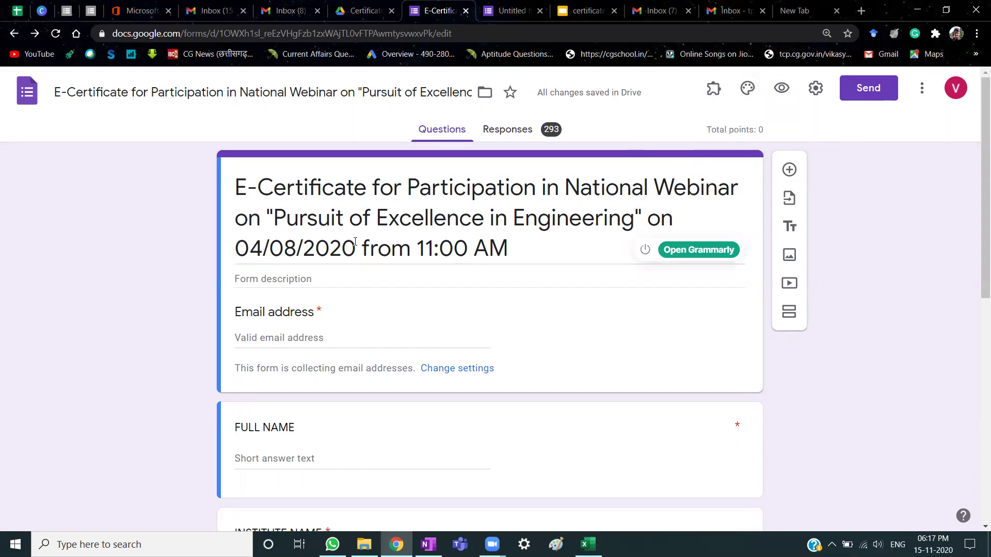
scroll(337, 231, "down", 4)
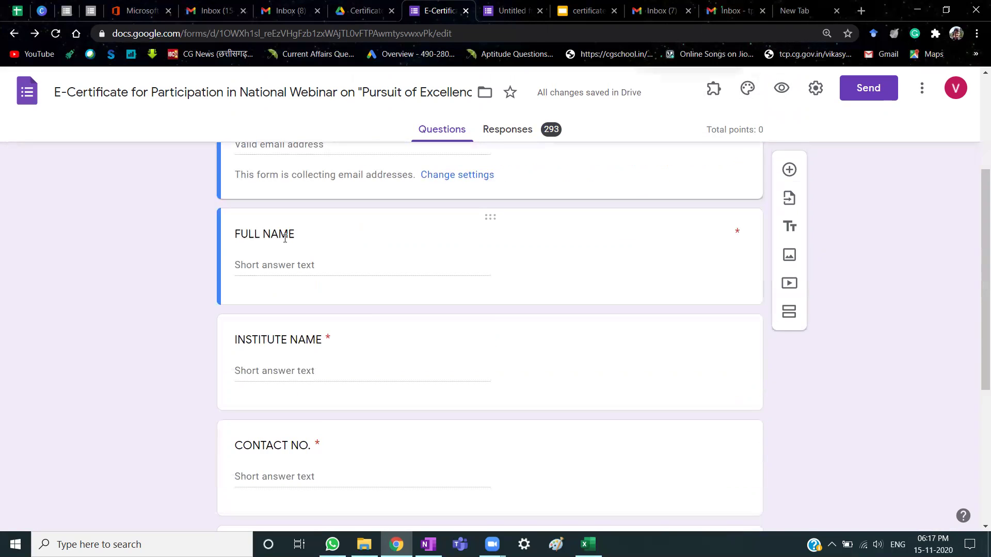
scroll(367, 323, "down", 4)
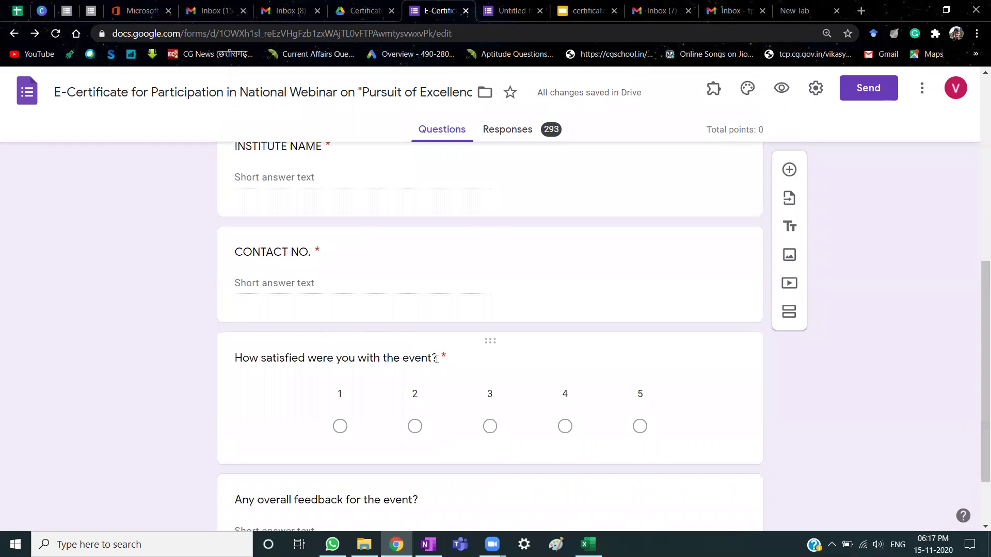
scroll(436, 359, "down", 2)
scroll(498, 389, "up", 8)
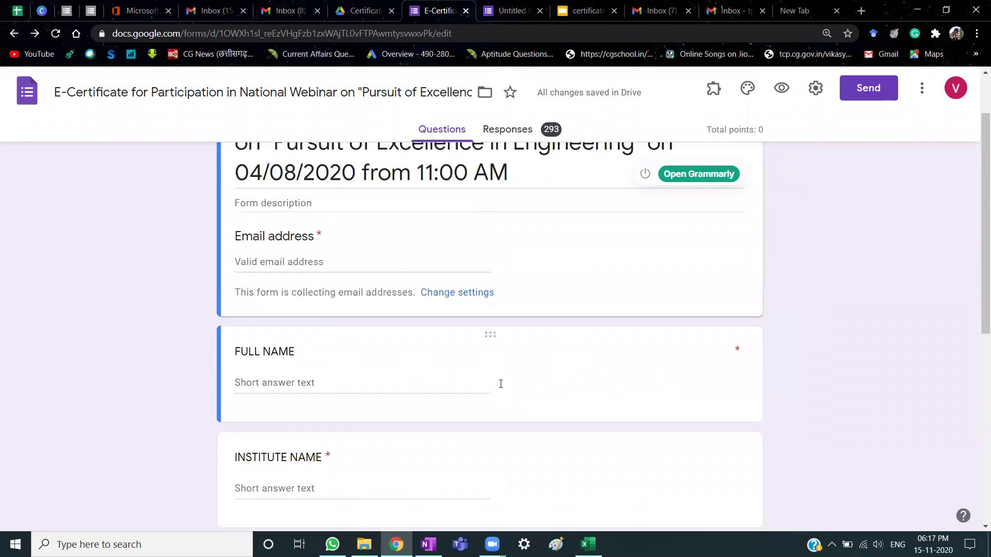
scroll(500, 383, "up", 2)
Copy the E-Certificate form's shareable link.
left_click(870, 88)
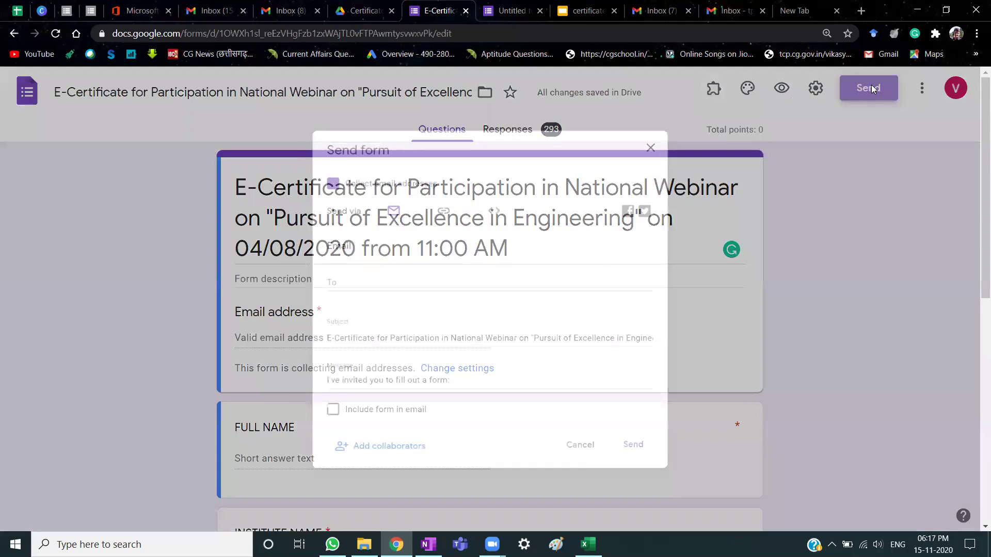
left_click(435, 195)
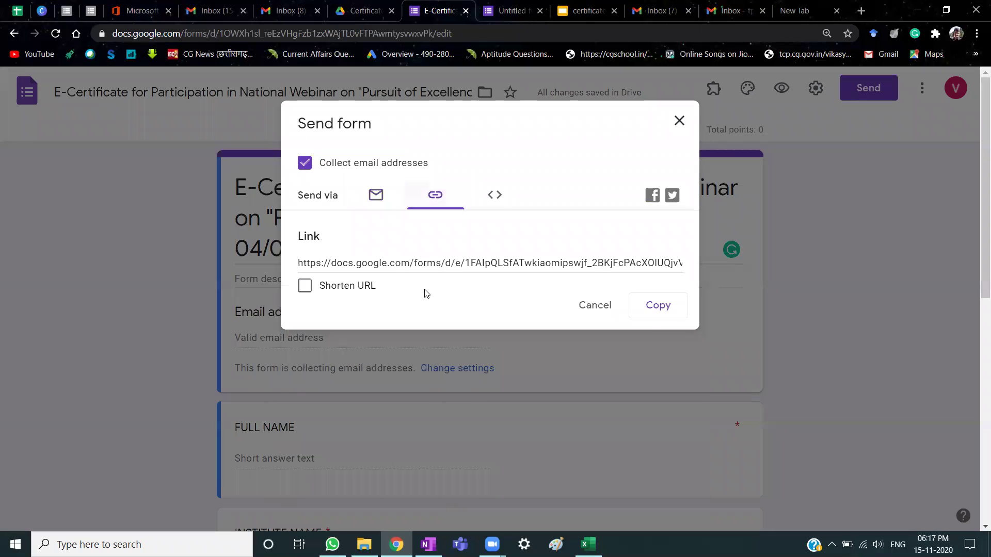
left_click(658, 305)
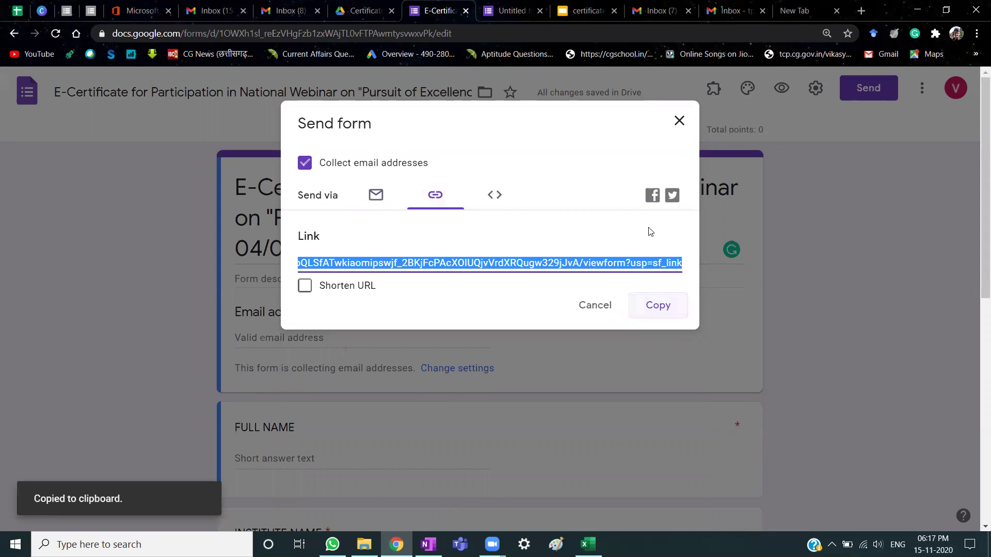
left_click(678, 121)
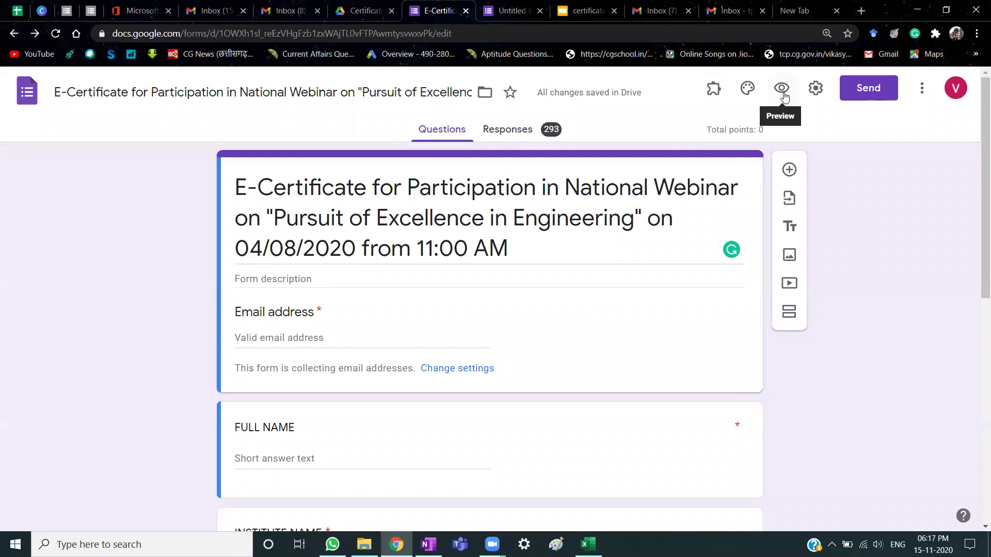
Turn off Limit to 1 response, save, and close the already-responded respondent page.
left_click(782, 92)
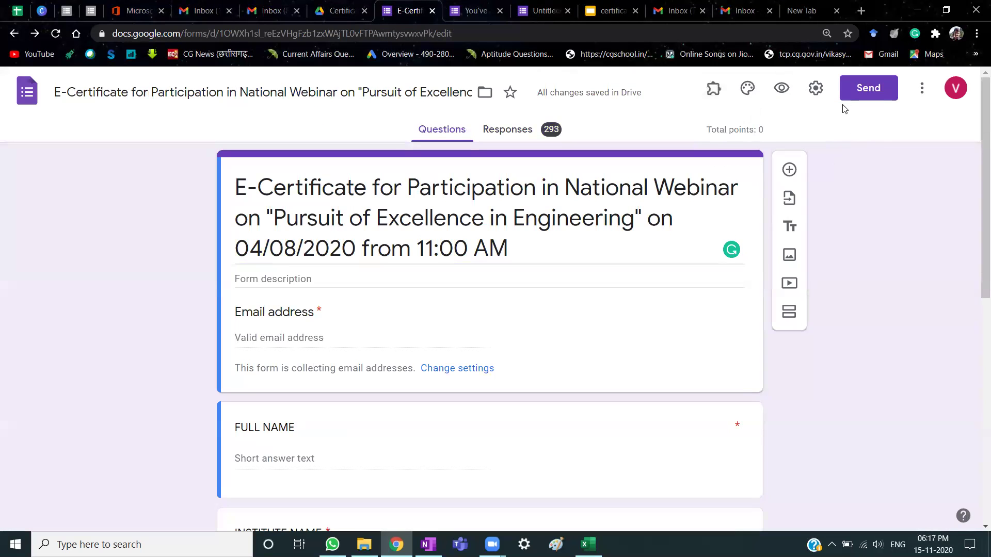
left_click(815, 88)
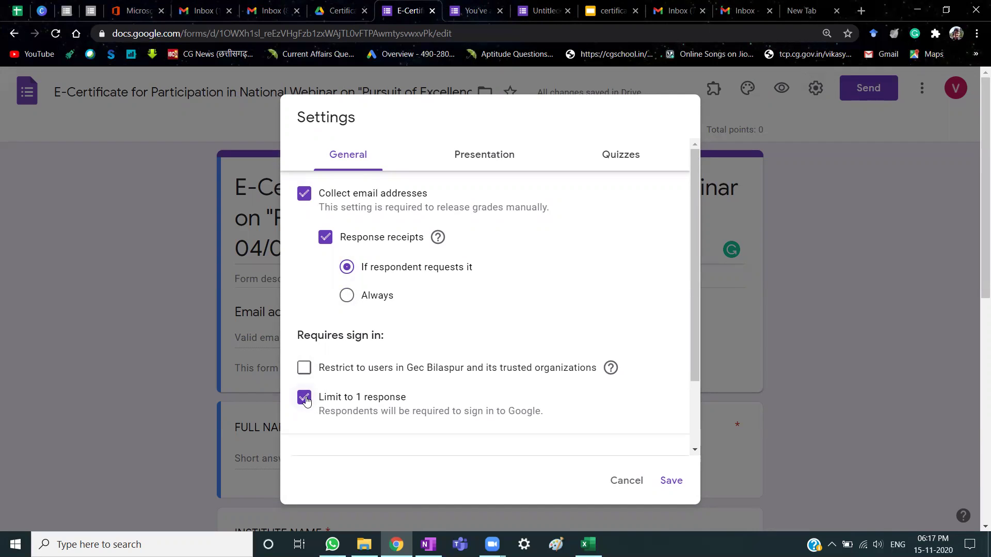
left_click(305, 398)
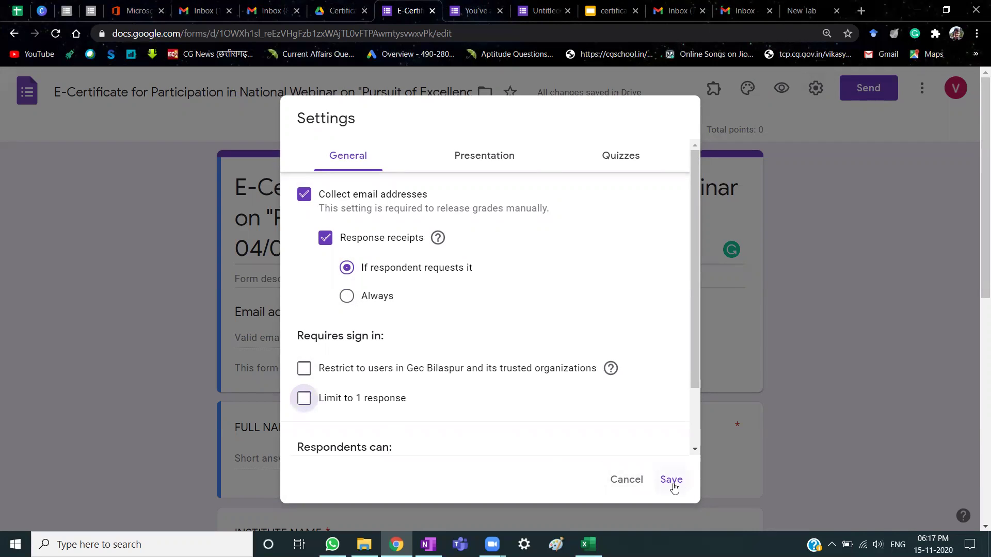
left_click(671, 480)
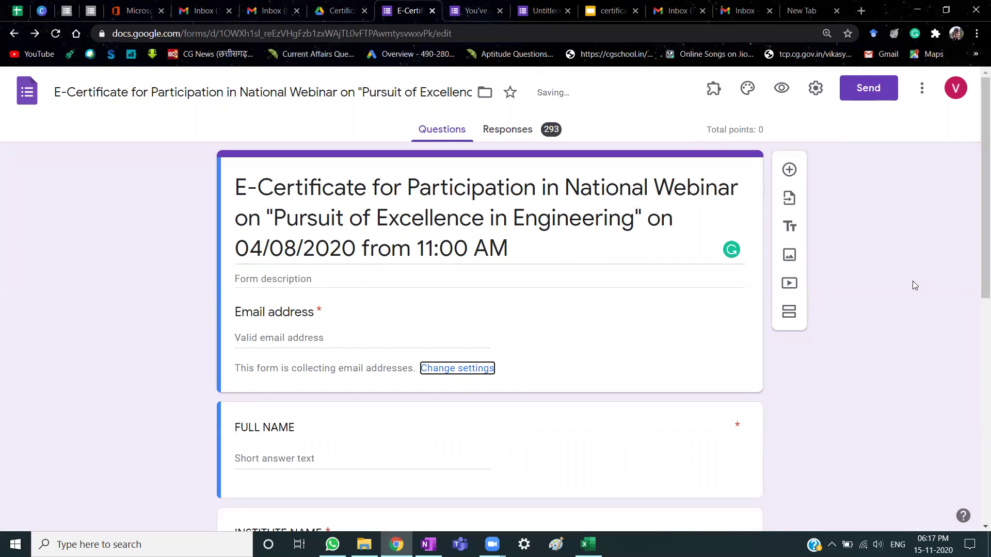
left_click(467, 11)
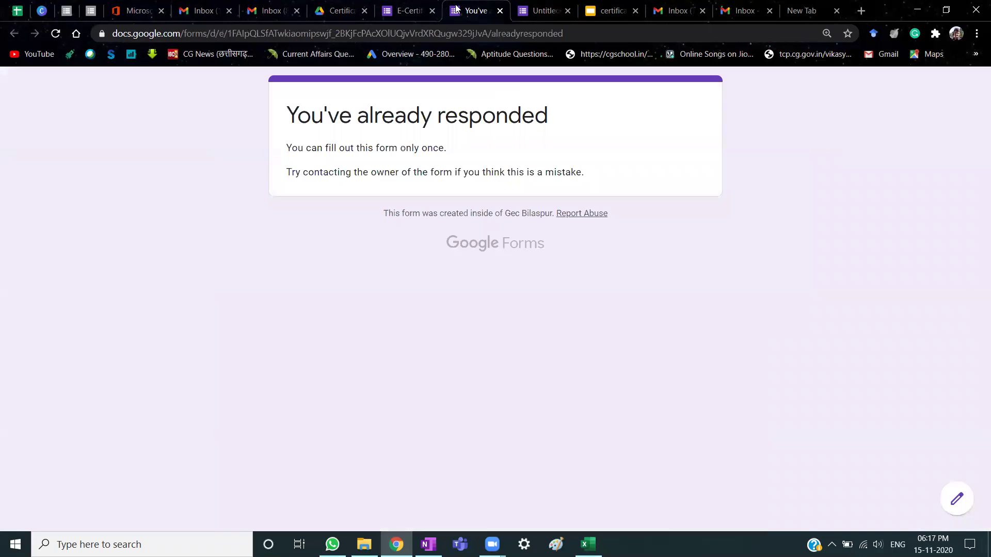
left_click(56, 34)
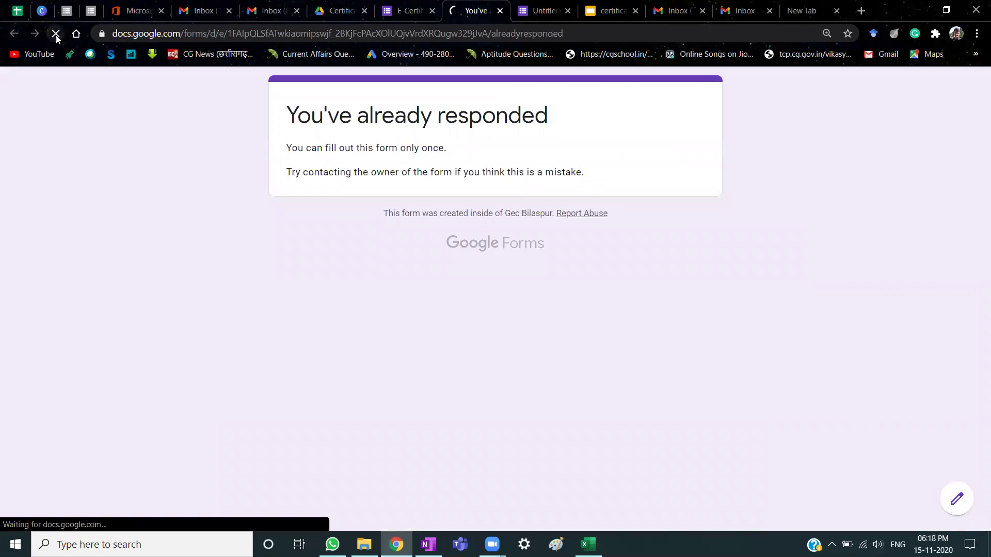
left_click(501, 10)
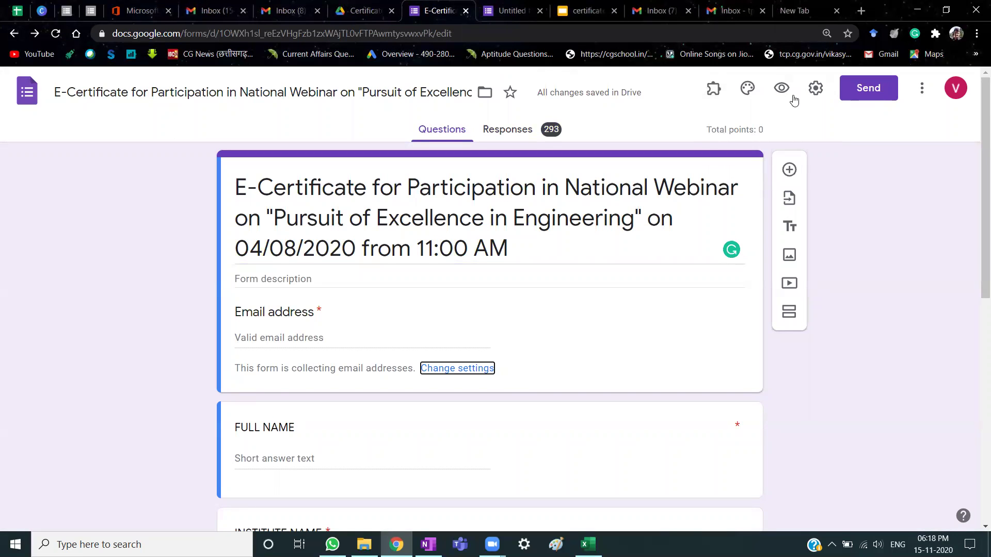
In the form preview, fill in email, name, institute GEC BILASPUR and a contact number.
left_click(783, 88)
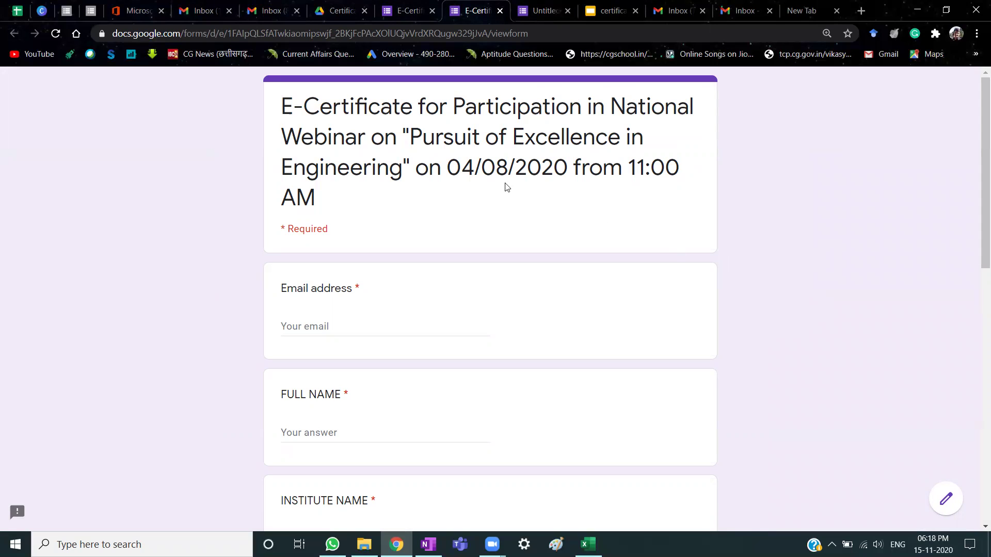
left_click(370, 324)
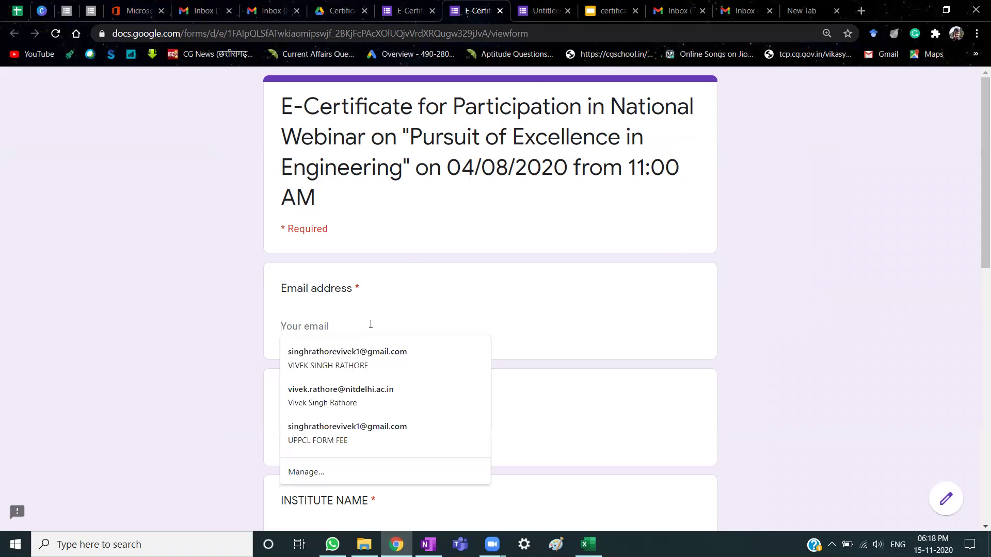
left_click(367, 358)
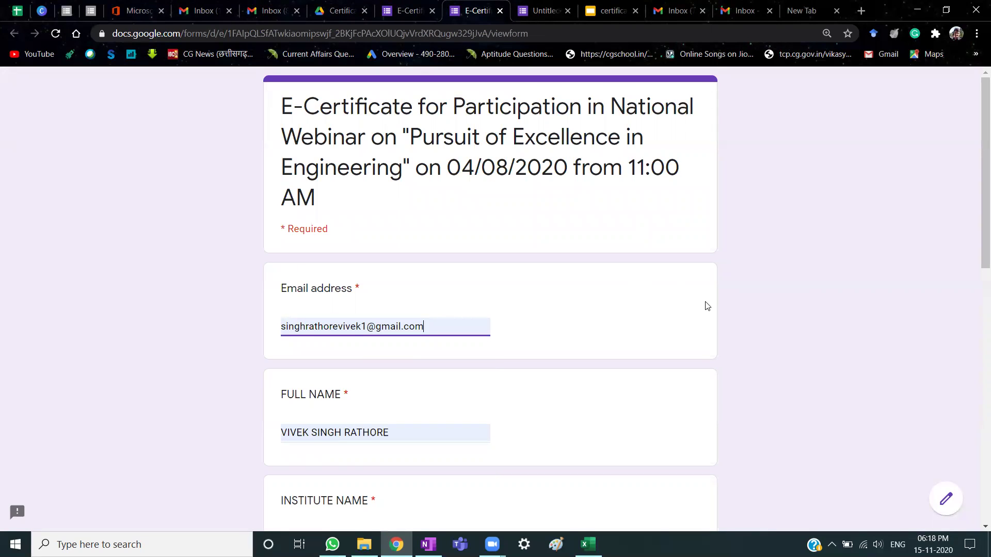
scroll(707, 306, "down", 3)
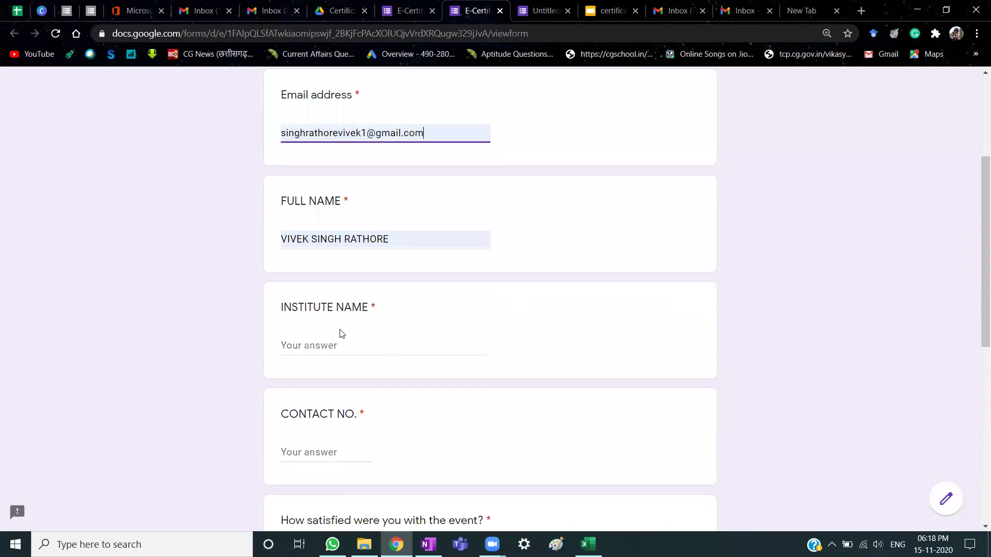
left_click(334, 345)
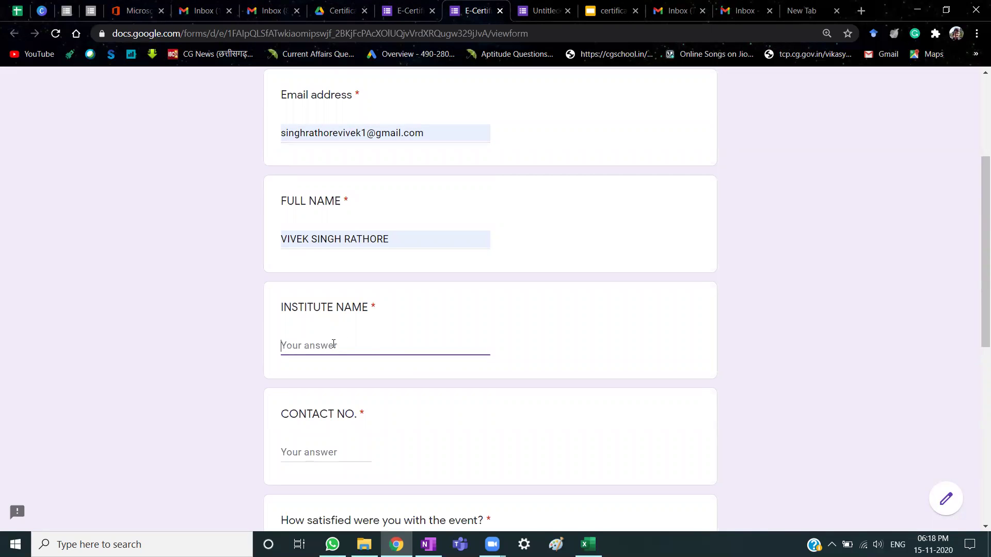
type("GEC BILASPUR")
scroll(333, 344, "down", 3)
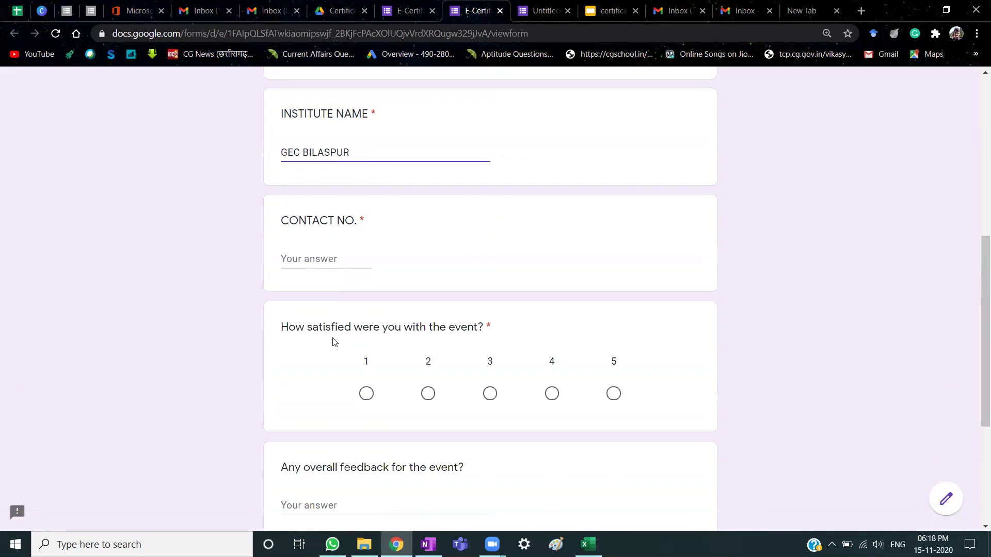
left_click(327, 260)
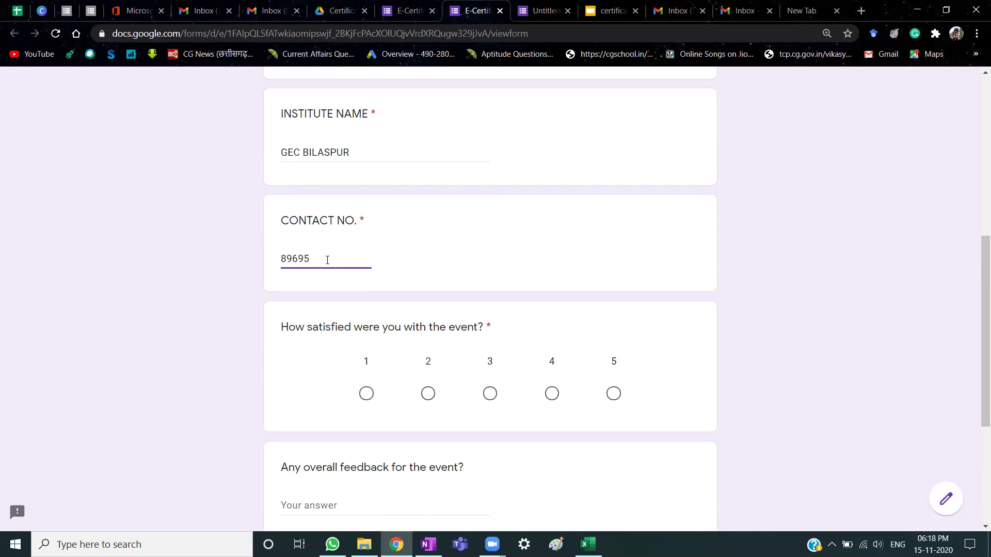
type("123456789")
Rate the event 5, enter feedback VERY GOOD, and submit the response.
scroll(436, 323, "down", 5)
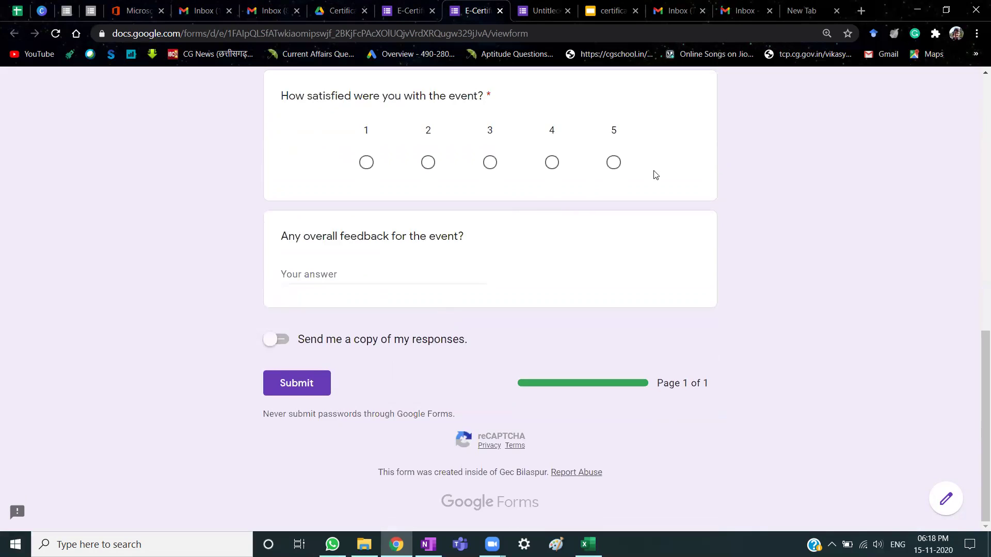
left_click(614, 162)
left_click(354, 266)
type("VERY GOOD")
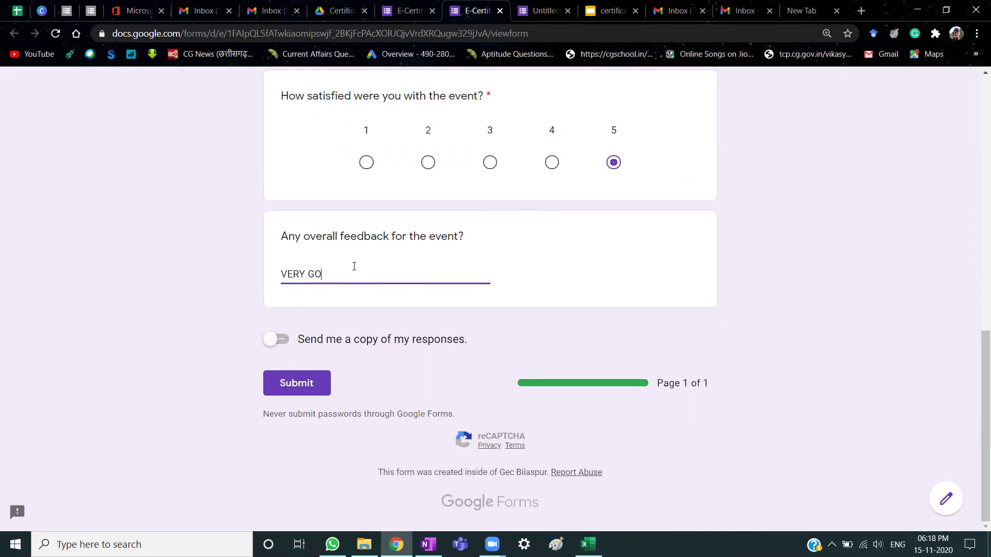
left_click(306, 388)
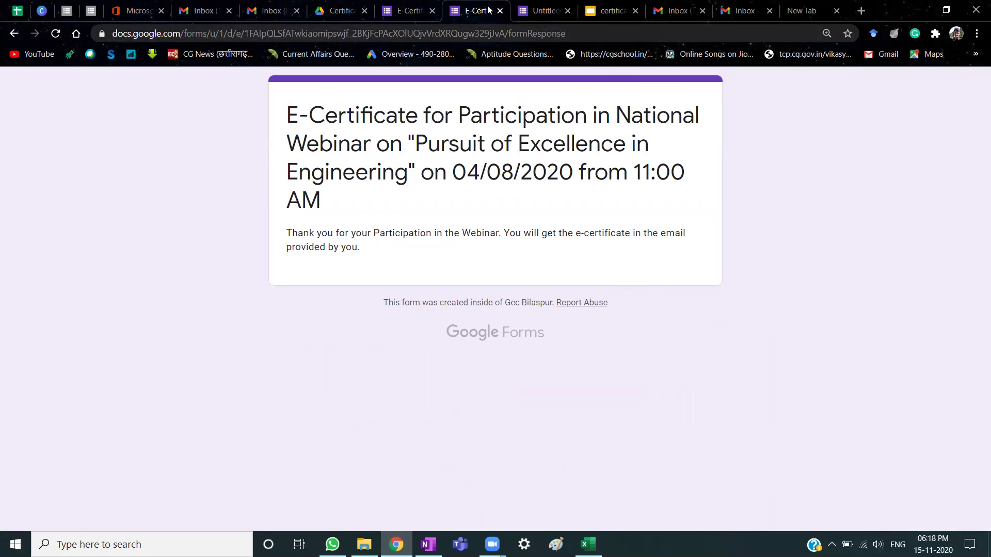
In the other Gmail account, show the Primary inbox and refresh until new mail arrives.
left_click(268, 11)
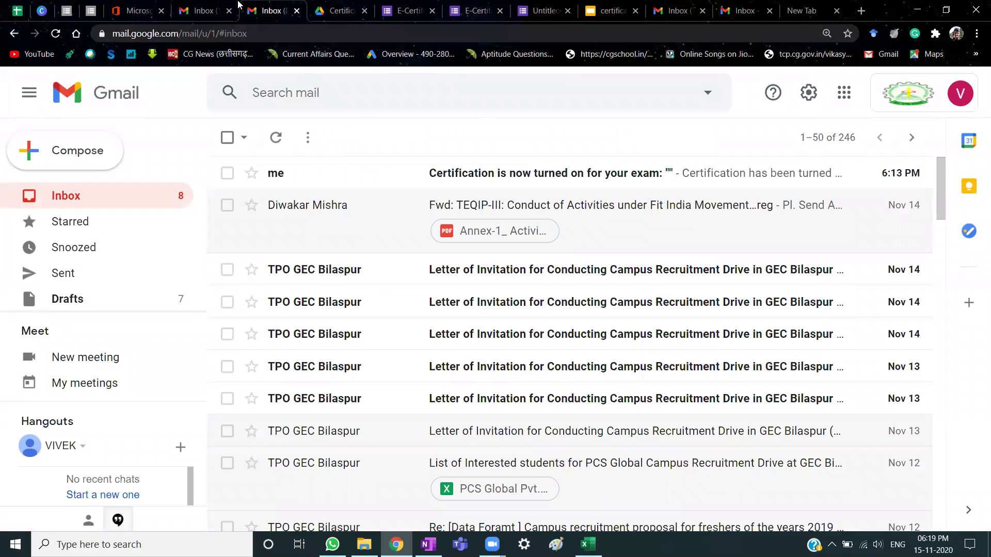
left_click(205, 11)
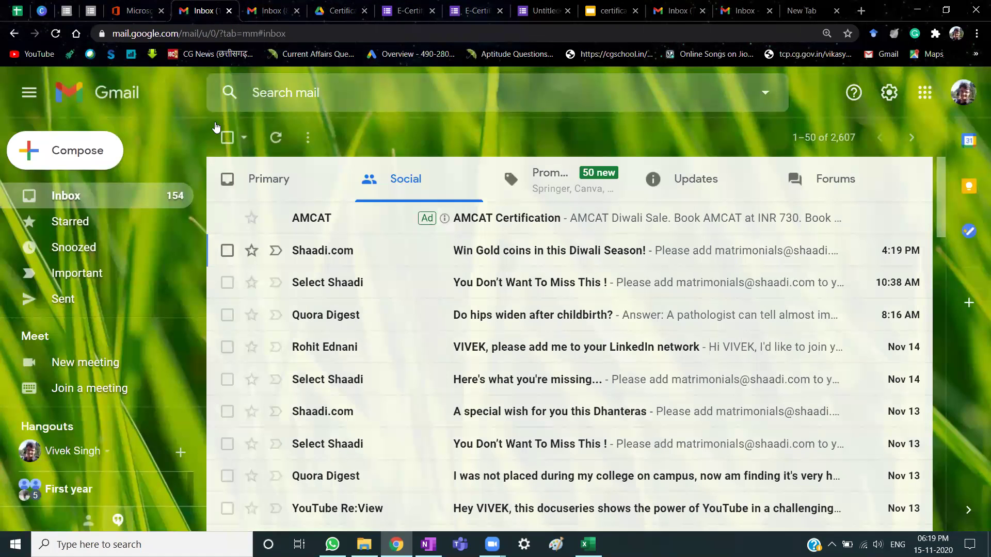
left_click(67, 199)
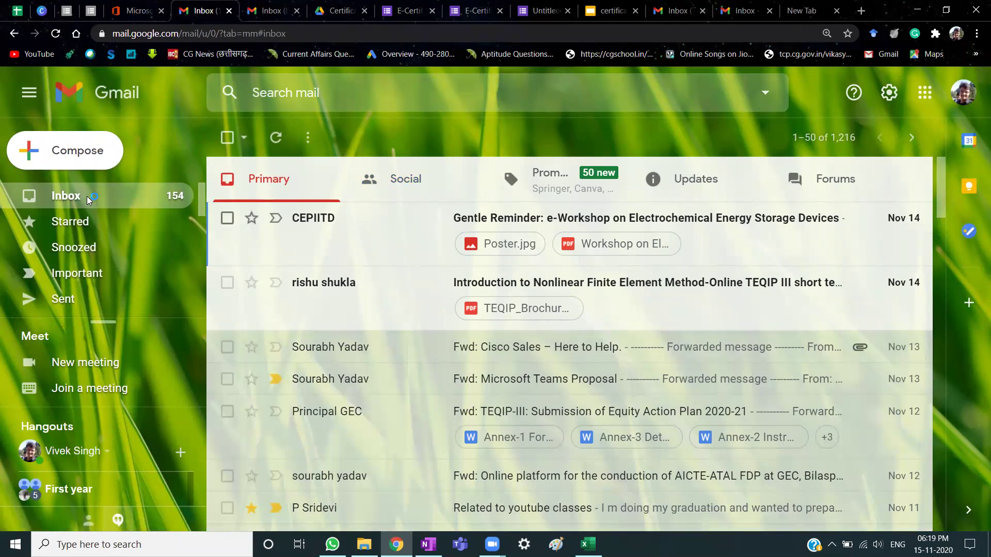
left_click(75, 194)
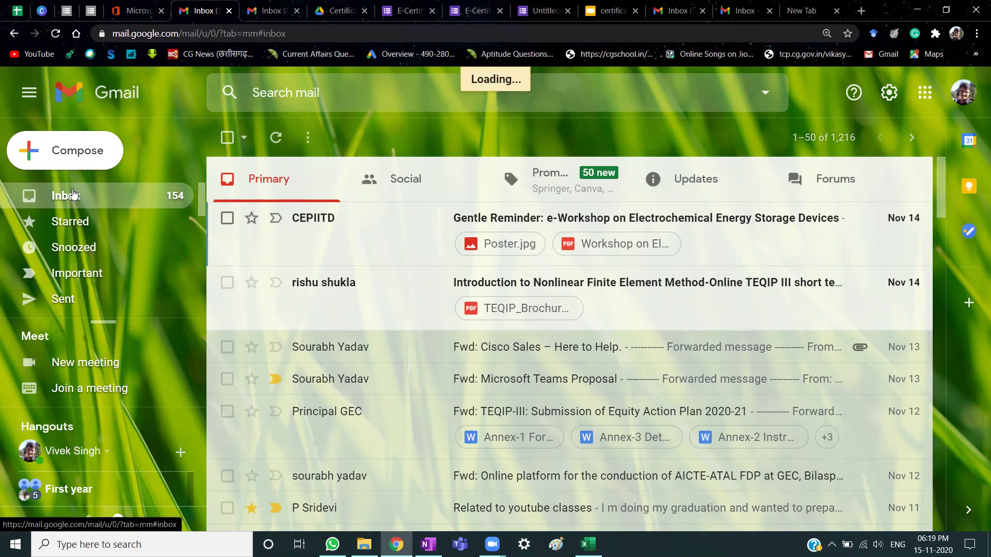
left_click(275, 139)
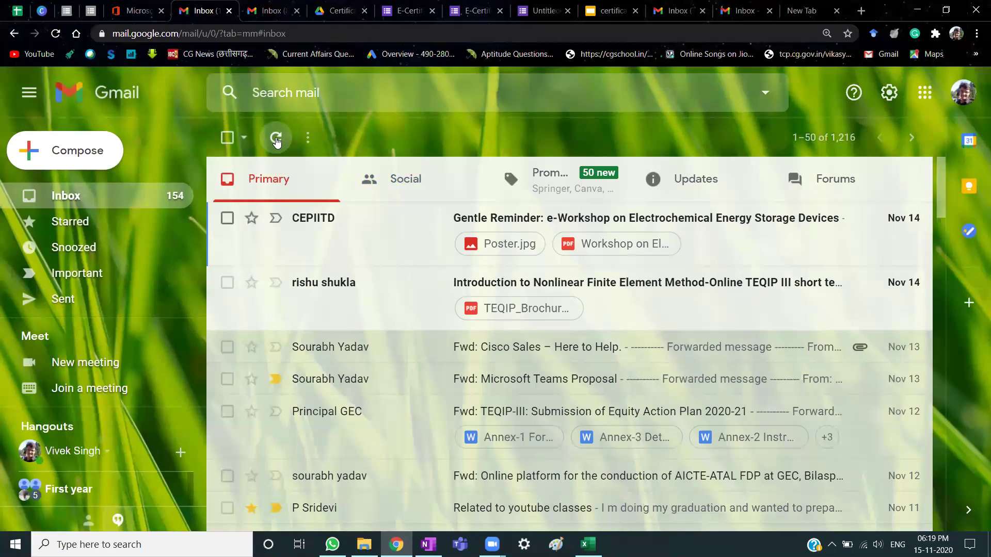
left_click(277, 140)
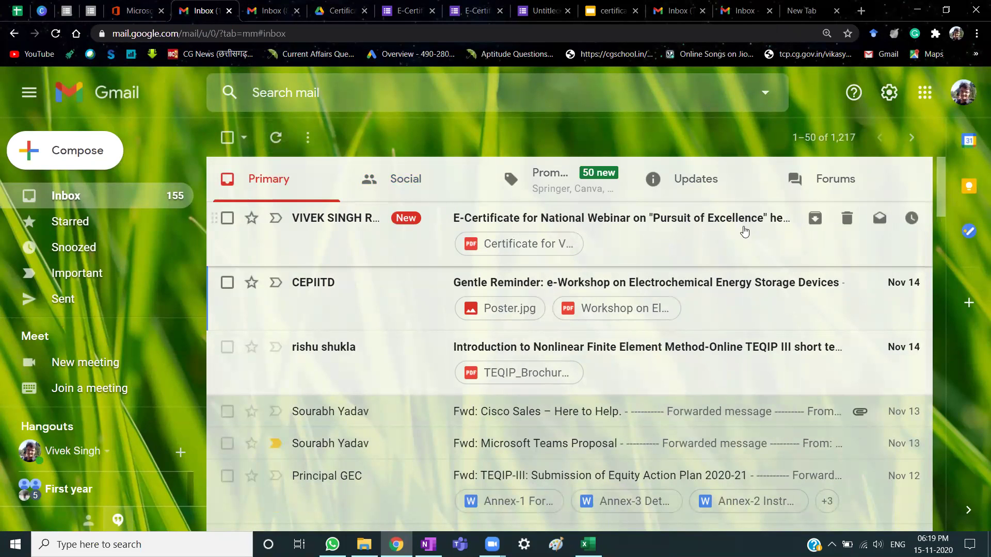
Open the E-Certificate for National Webinar email and check its attached PDF certificate.
left_click(623, 232)
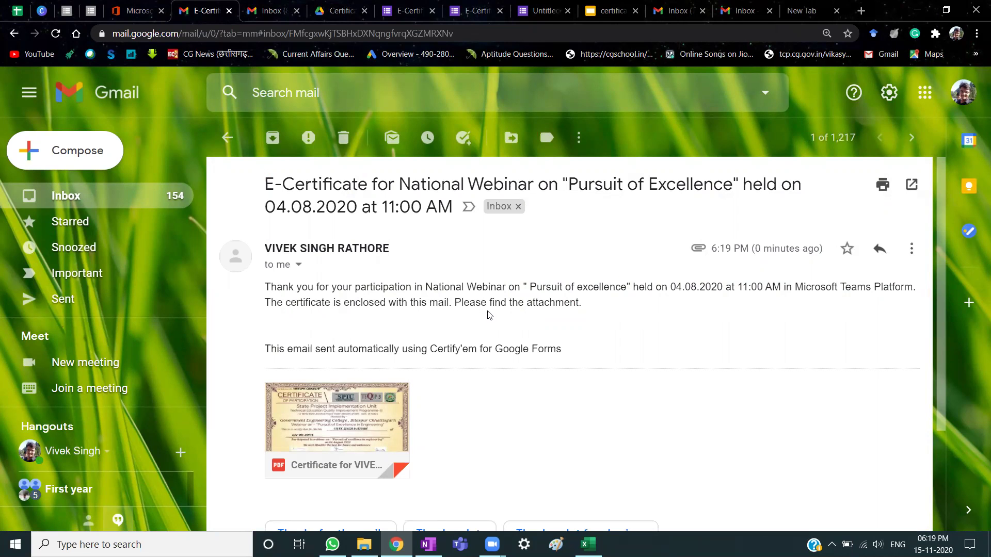
scroll(632, 312, "down", 3)
scroll(633, 312, "up", 3)
left_click(410, 10)
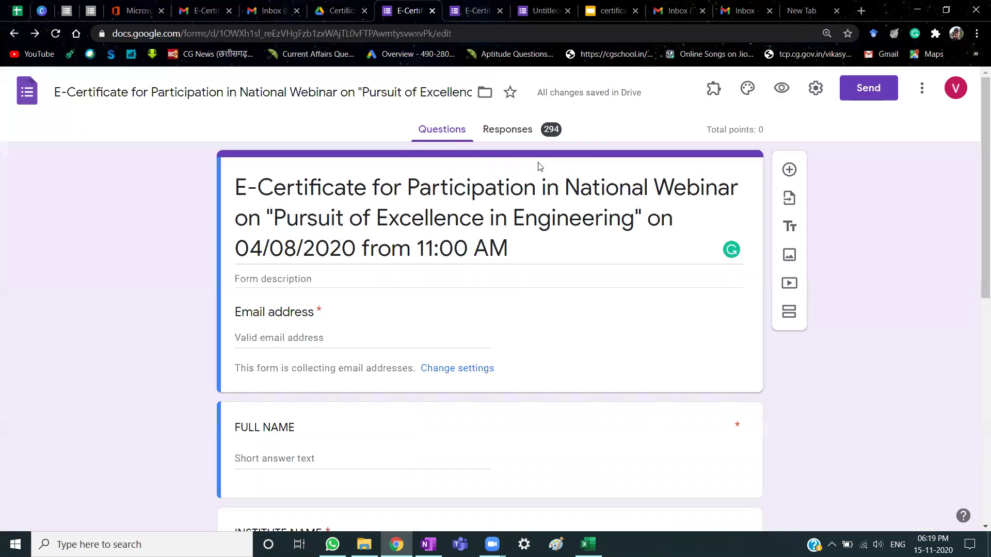
left_click(714, 89)
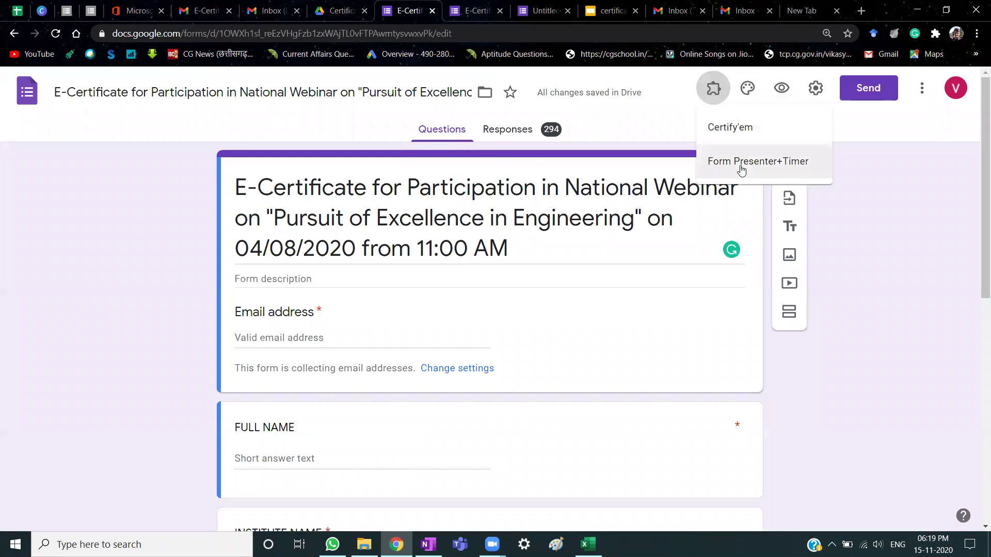
left_click(734, 129)
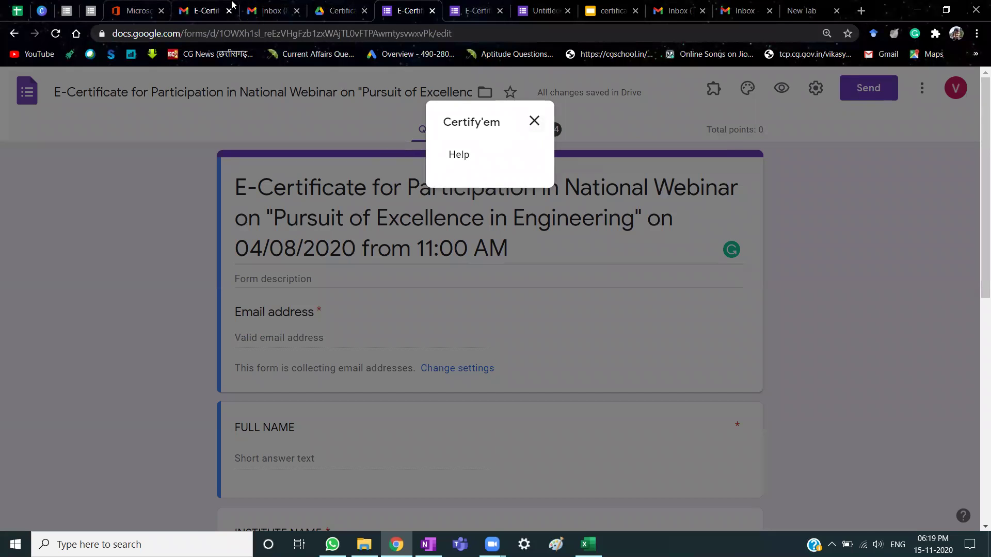
left_click(201, 10)
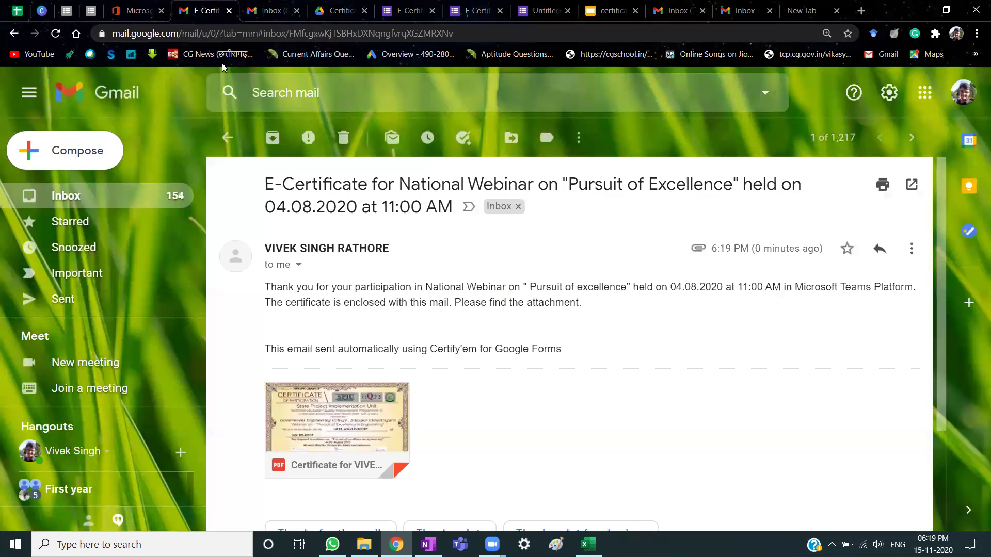
left_click(338, 398)
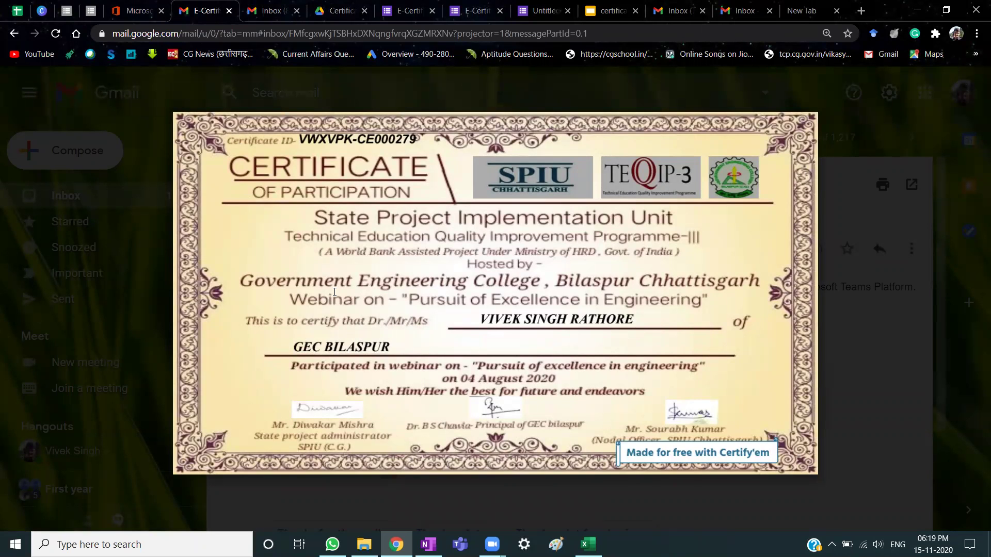
left_click(607, 10)
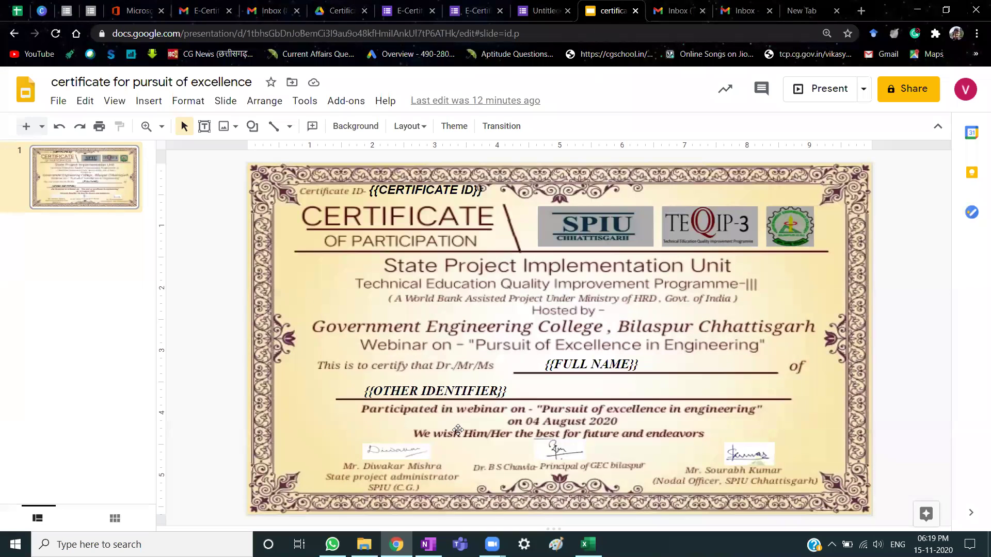
left_click(454, 388)
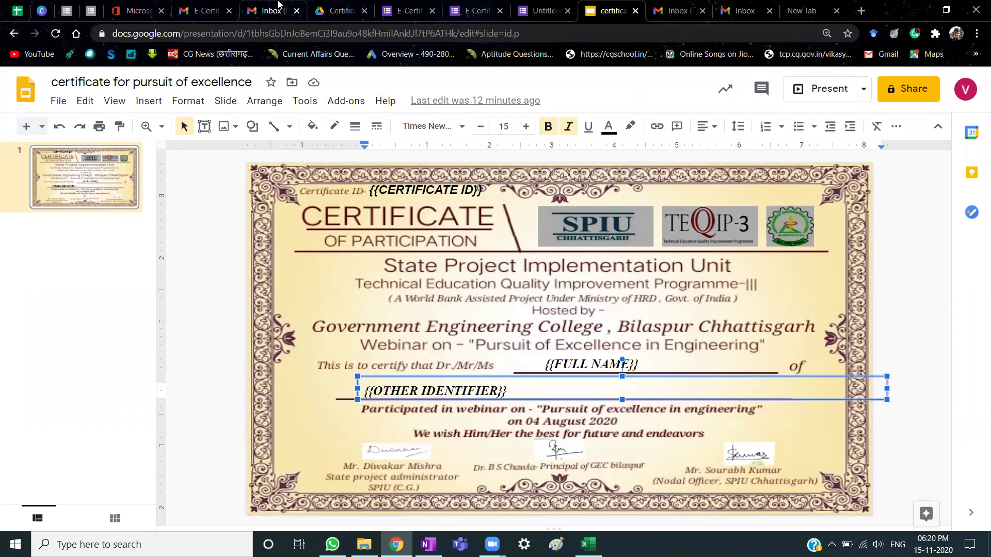
left_click(200, 10)
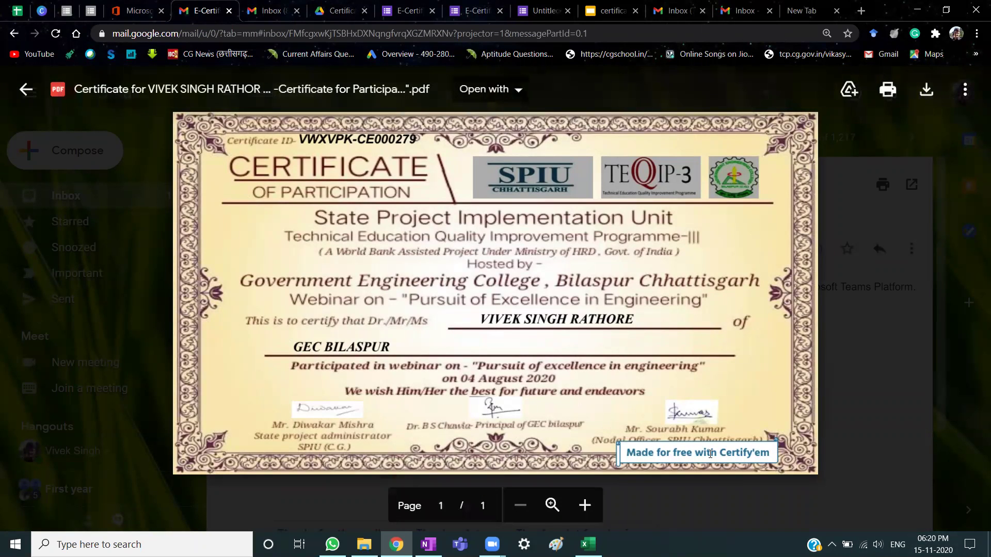
key("Escape")
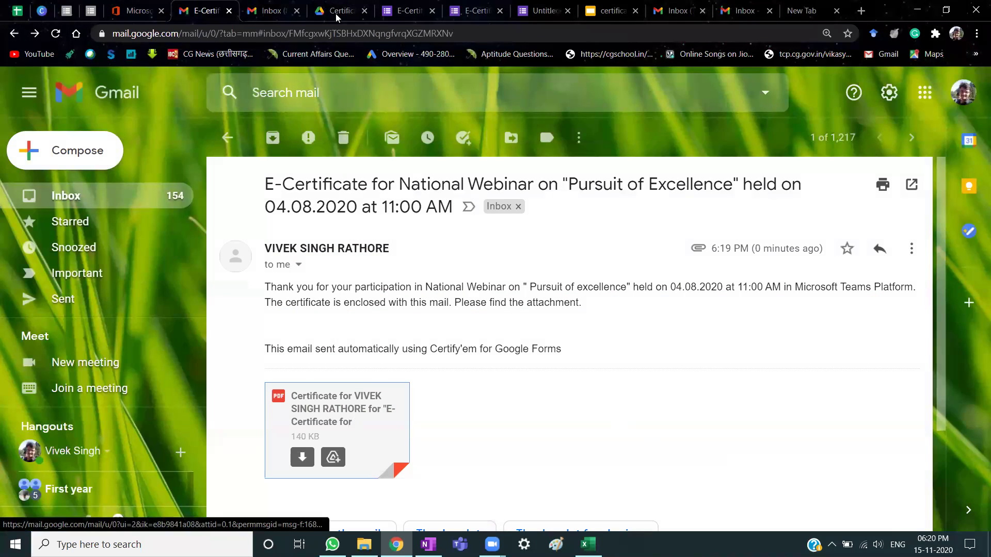
Back in the form editor, close the Certify'em panel and view the form's 294 responses.
left_click(406, 9)
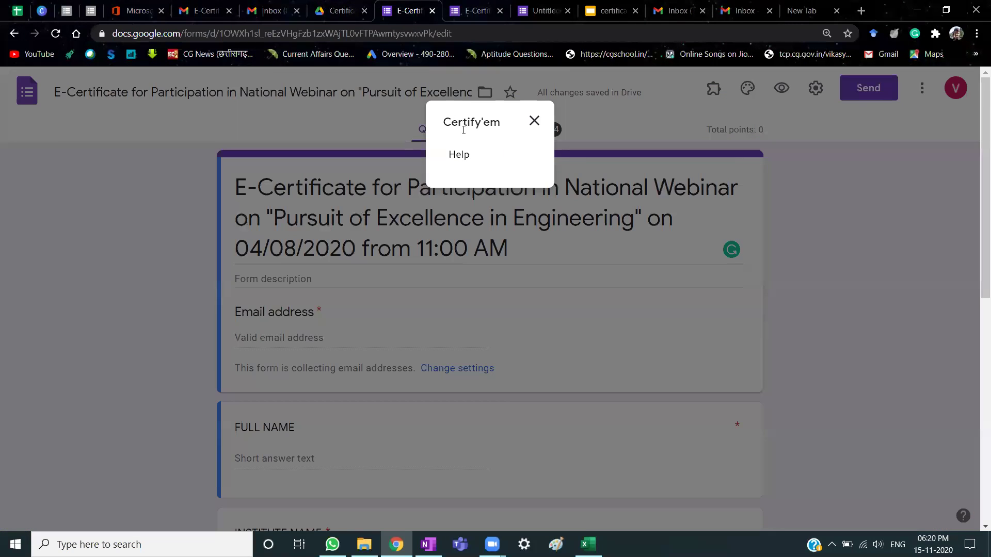
left_click(534, 120)
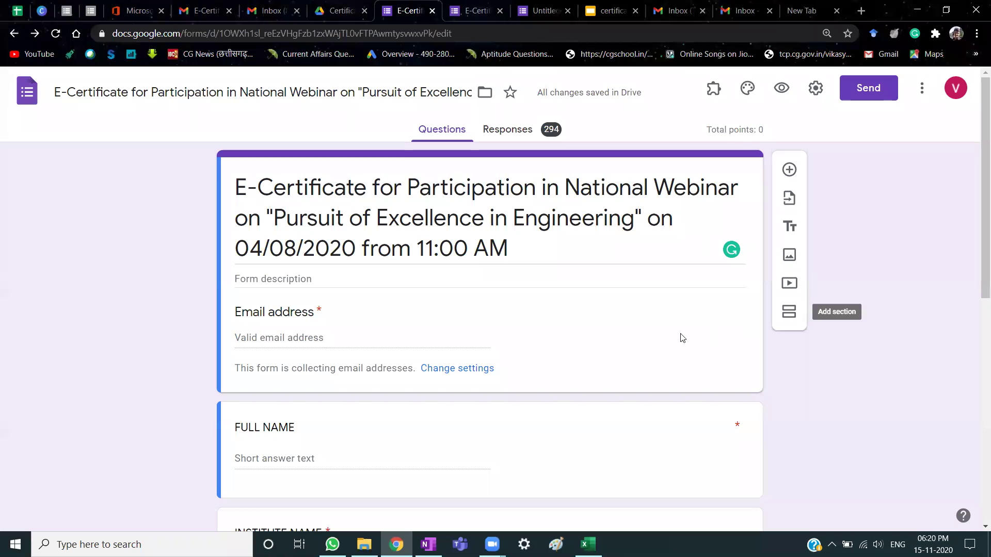
left_click(510, 131)
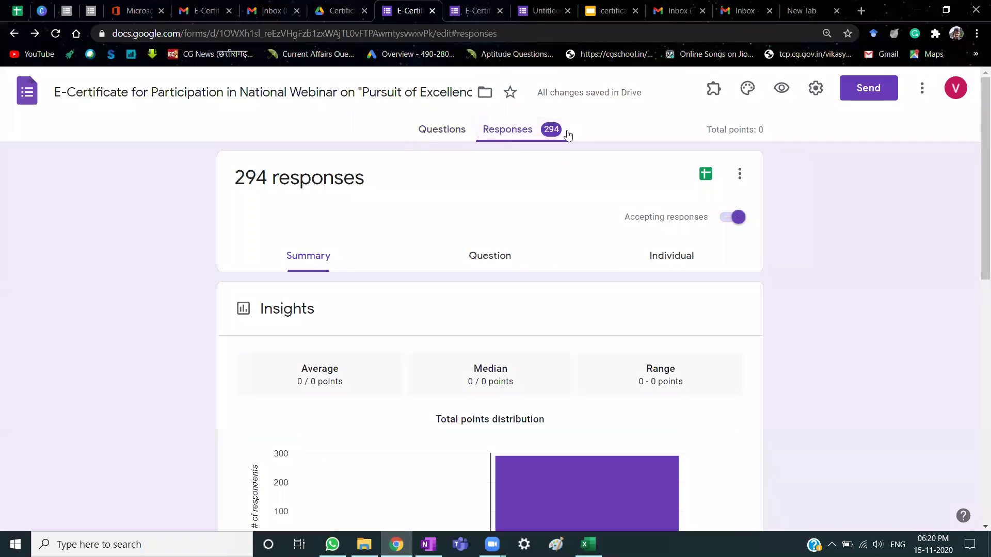
Turn off Accepting responses so the form reports certificate distribution is closed.
left_click(434, 128)
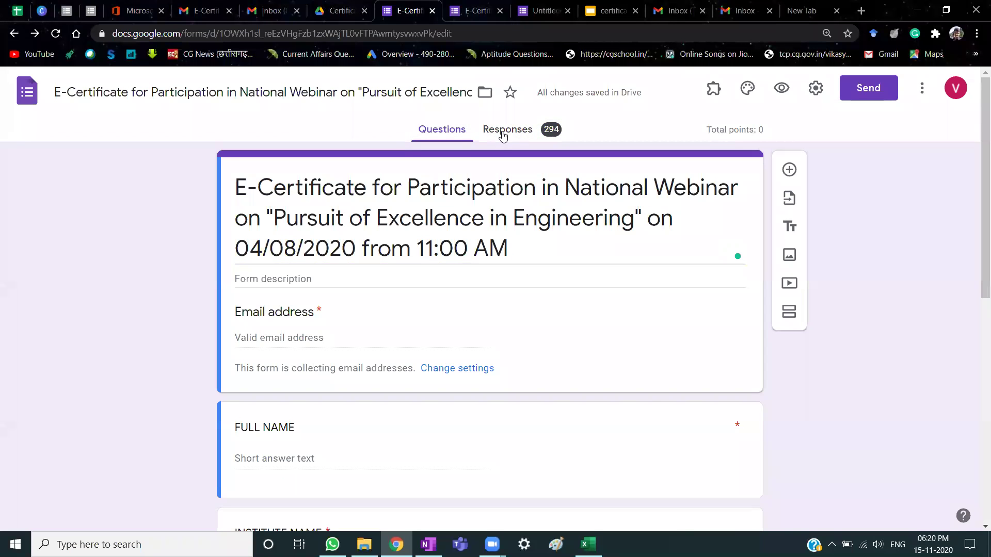
left_click(504, 132)
left_click(720, 219)
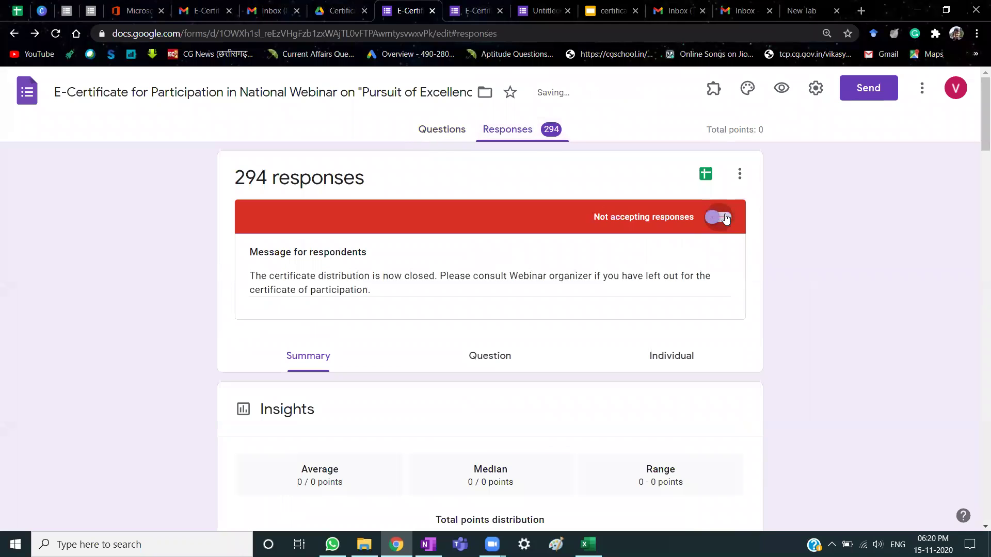
left_click(441, 129)
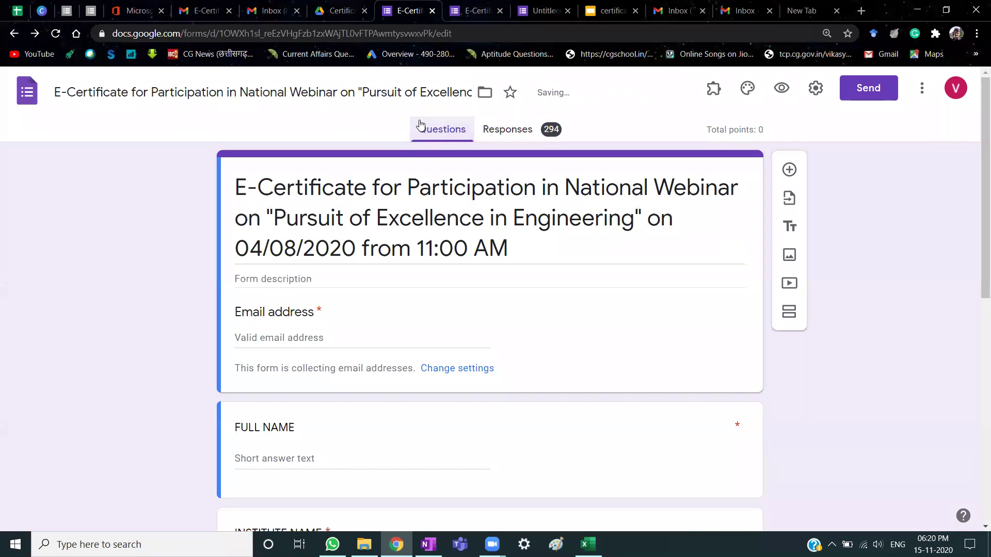